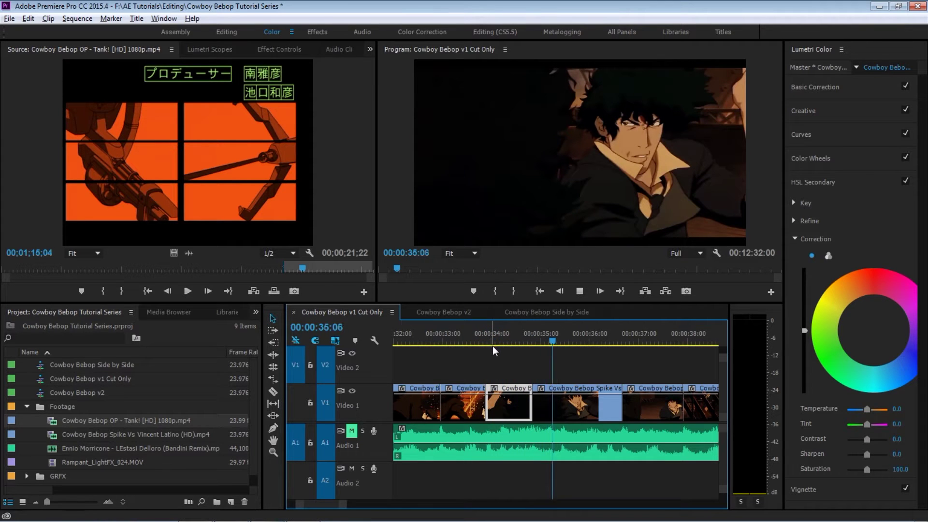
- Duplicate the two adjacent Video 1 clips starting at 00:00:33:21 onto Video 2, directly above the originals
left_click_drag(496, 368, 535, 407)
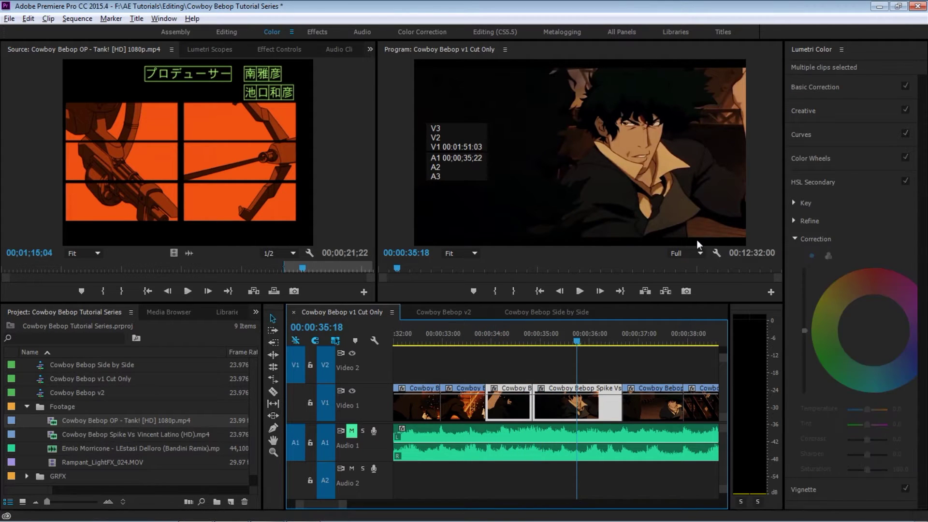
key("Up")
key("Up")
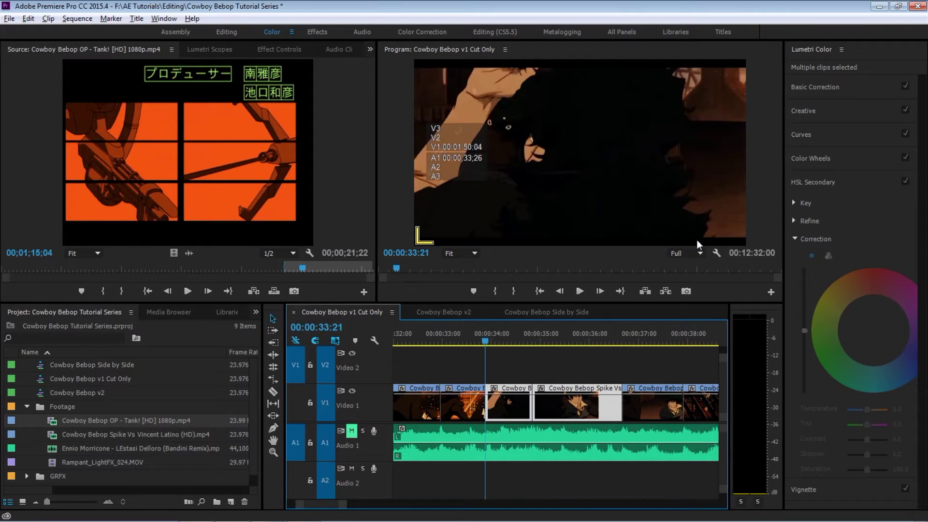
left_click(325, 398)
key("ctrl+v")
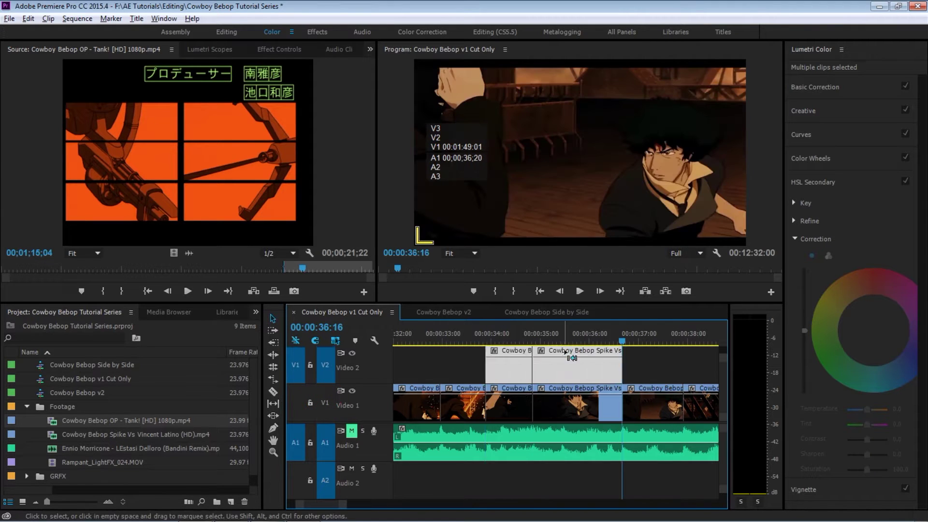
- Replace the two duplicated clips on Video 2 with a linked After Effects composition
left_click_drag(465, 363, 533, 319)
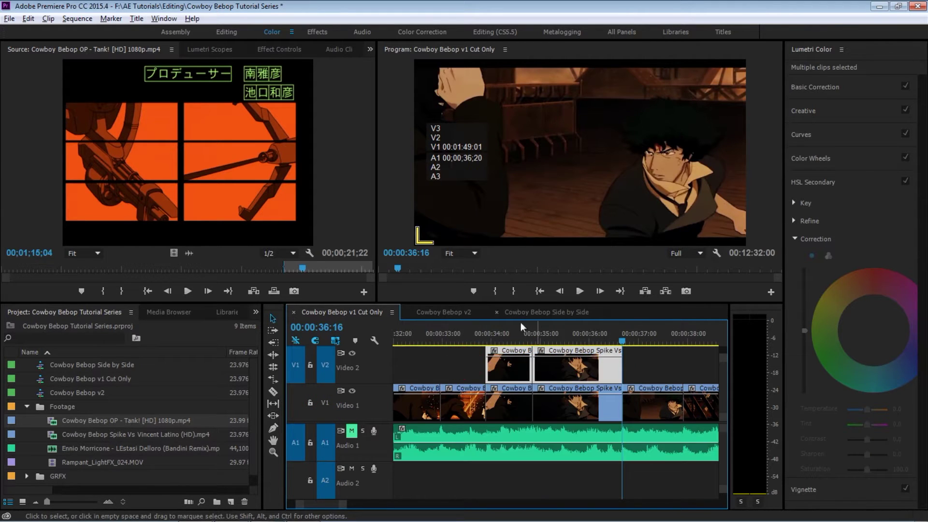
right_click(508, 367)
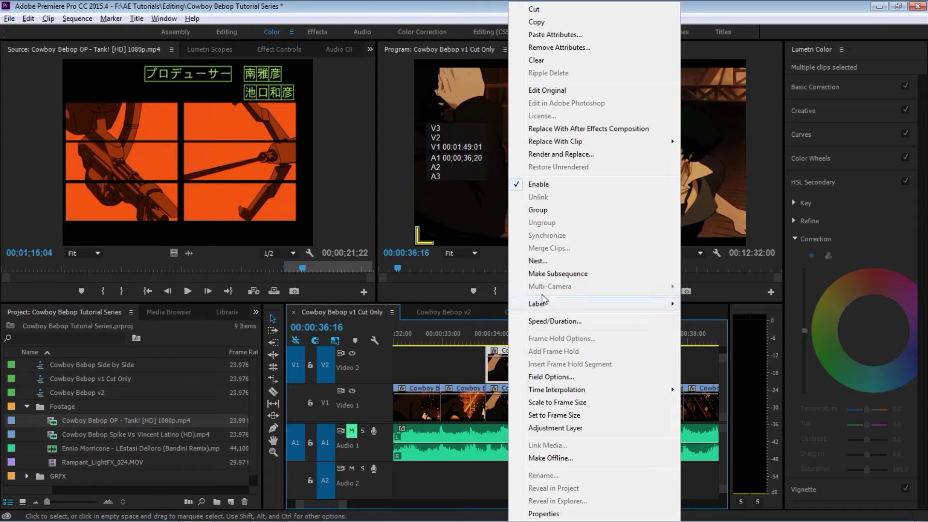
left_click(558, 129)
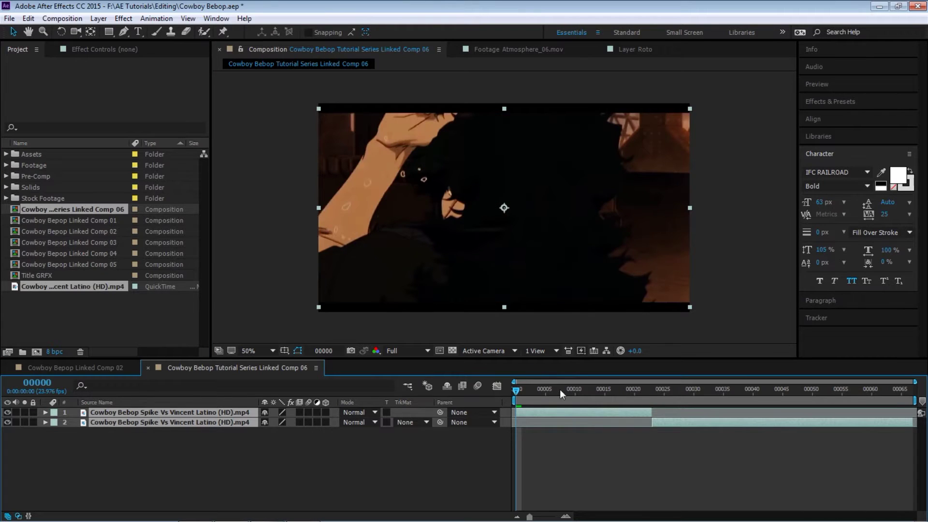
- Go to frame 23, where the second clip layer starts, and freeze that layer on this frame
left_click_drag(529, 396, 654, 387)
left_click(212, 423)
right_click(212, 423)
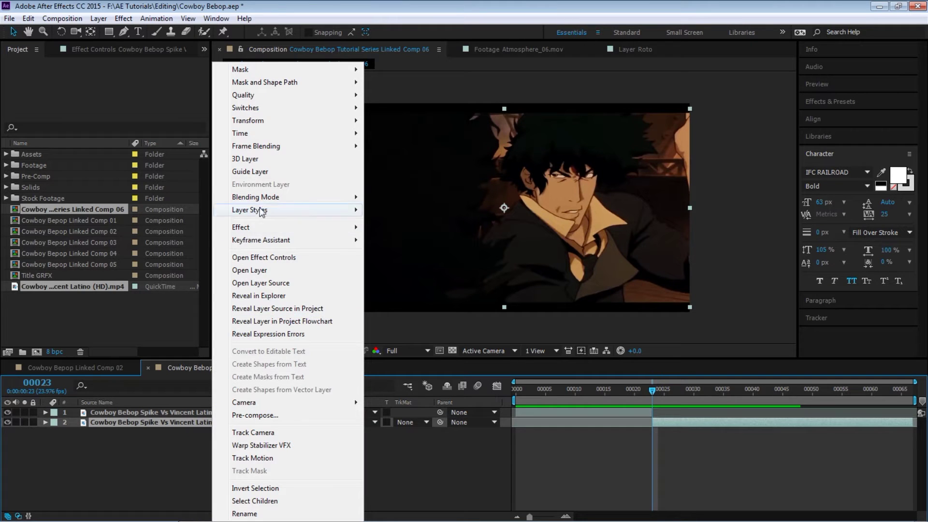
mouse_move(255, 133)
left_click(142, 171)
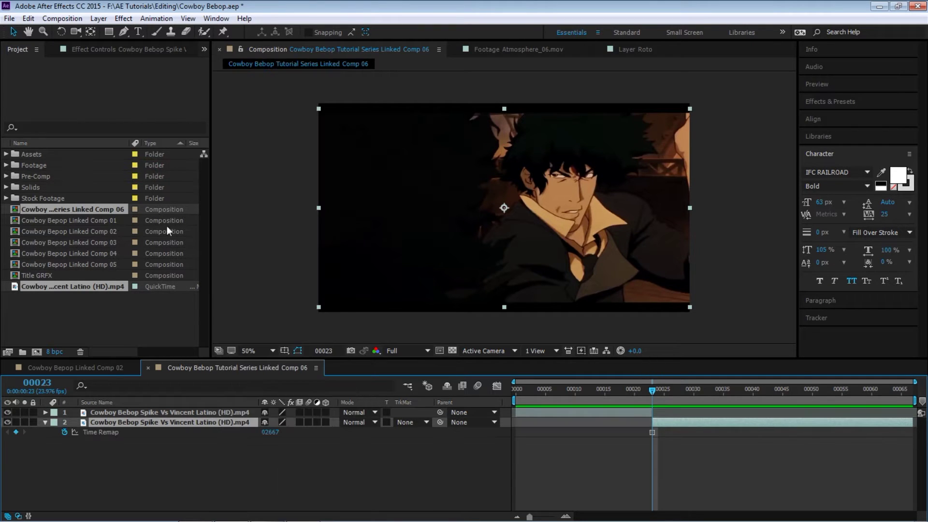
- Move the frozen layer to the top of the layer stack and rename it CUTOUT
left_click_drag(187, 423, 188, 406)
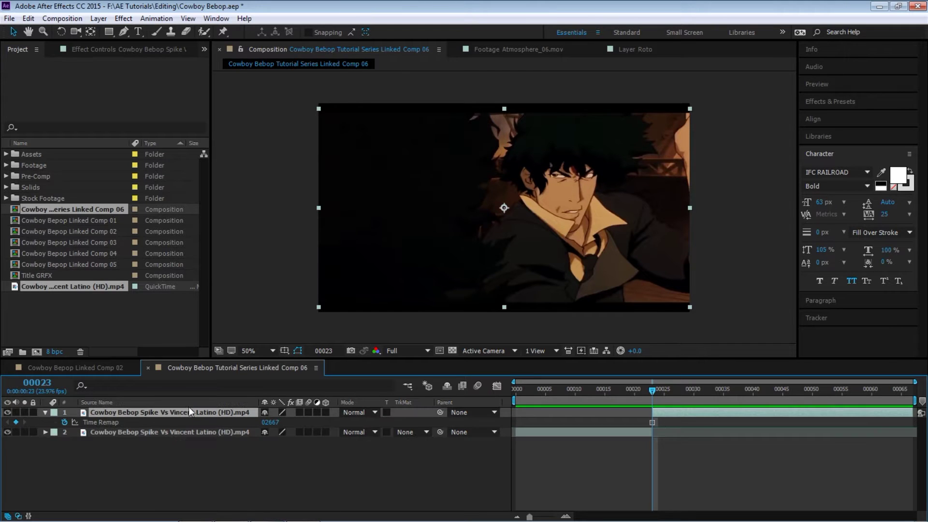
key("Return")
type("CUTOUT")
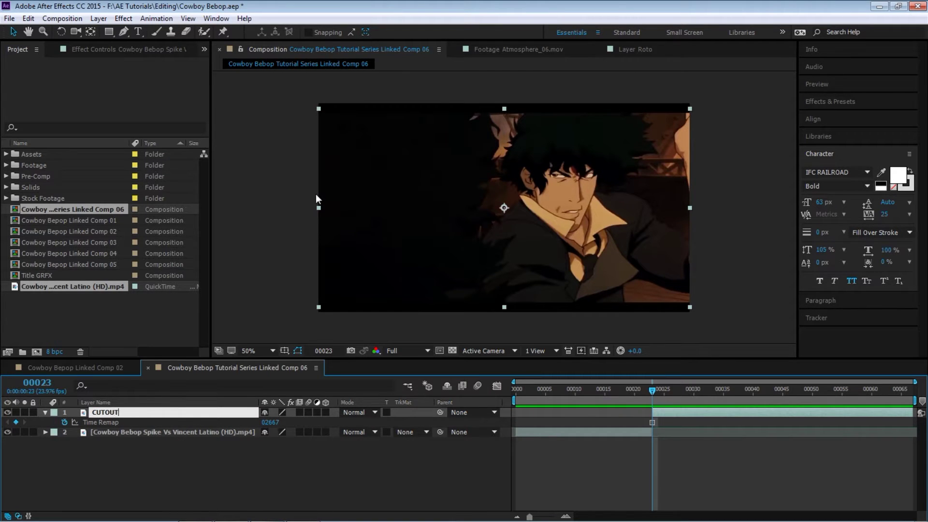
key("Return")
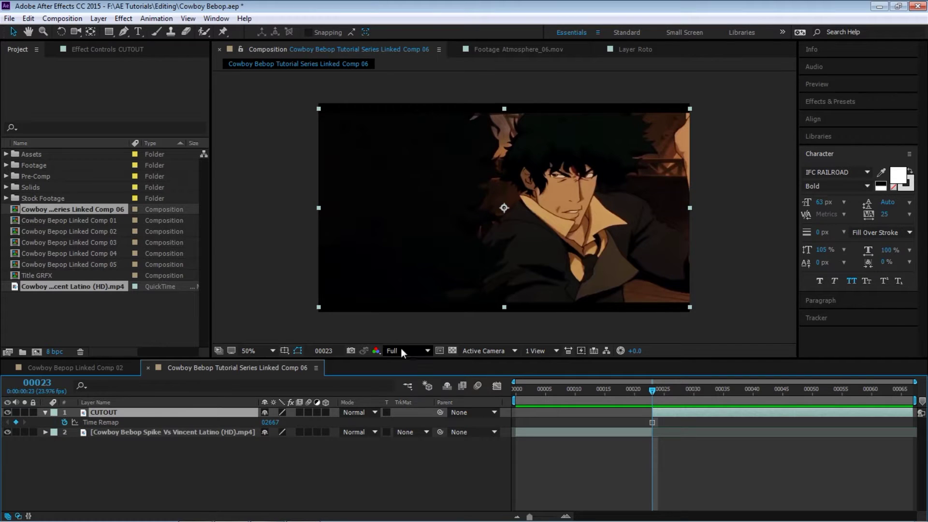
- Apply a Curves effect to the CUTOUT layer and strongly raise the RGB curve to brighten the character's outline
left_click(123, 18)
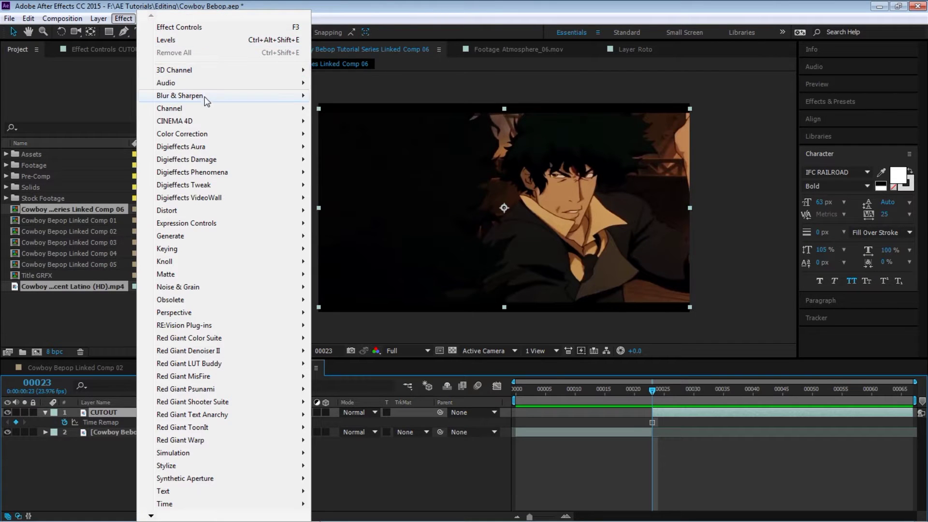
mouse_move(198, 134)
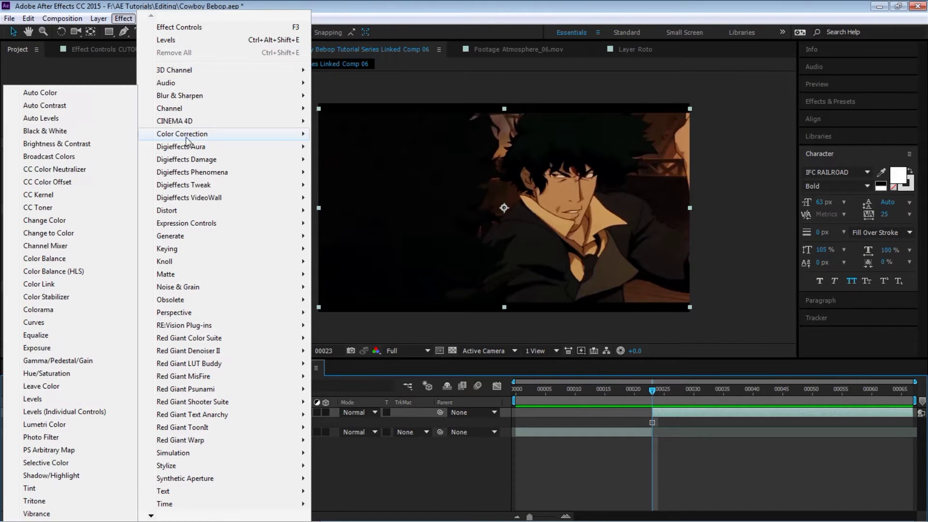
left_click(55, 324)
left_click_drag(132, 157, 80, 125)
- Start a Pen mask on the CUTOUT layer, tracing from the picture's lower edge up the character's sleeve and shoulder toward the collar
left_click(106, 412)
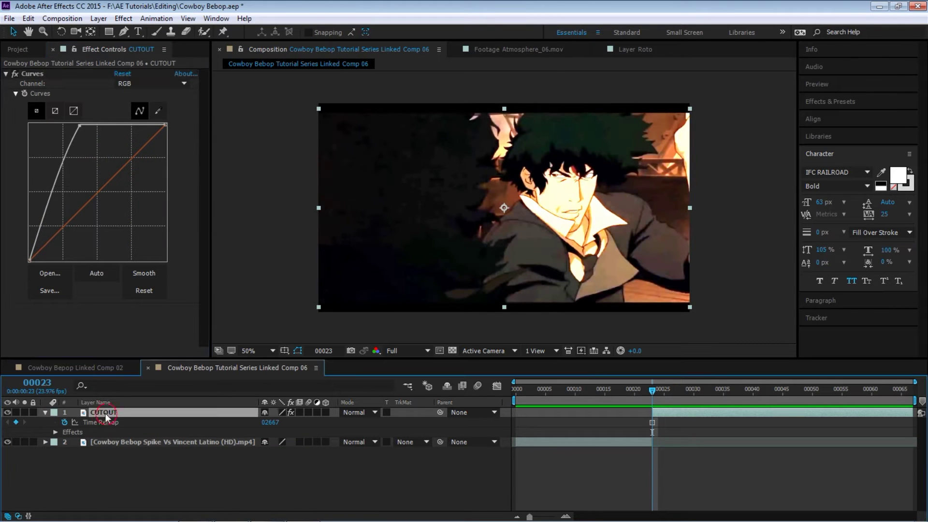
left_click(124, 33)
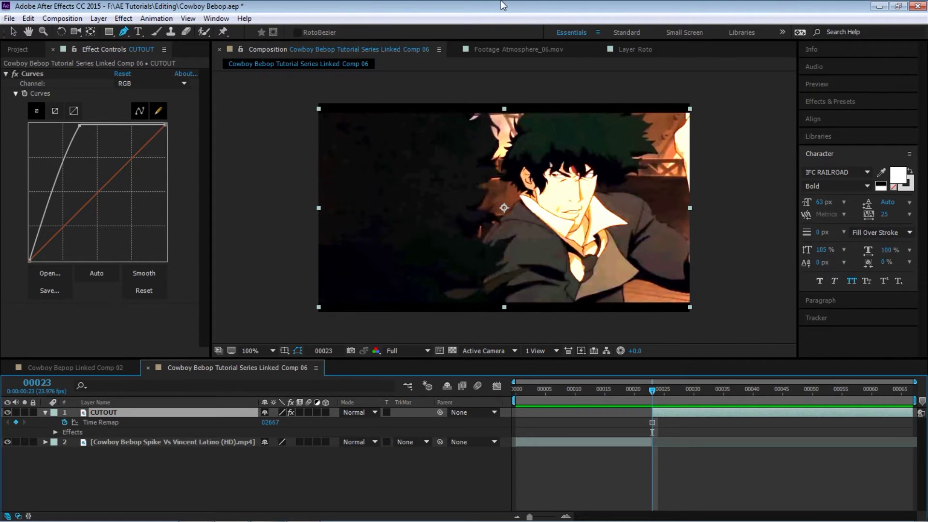
key("period")
key("period")
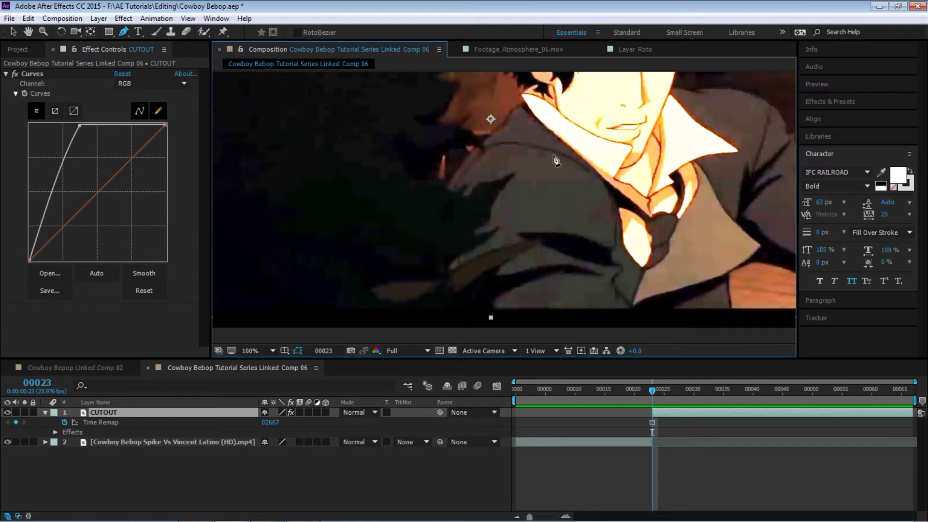
key("grave")
scroll(437, 271, "down", 5)
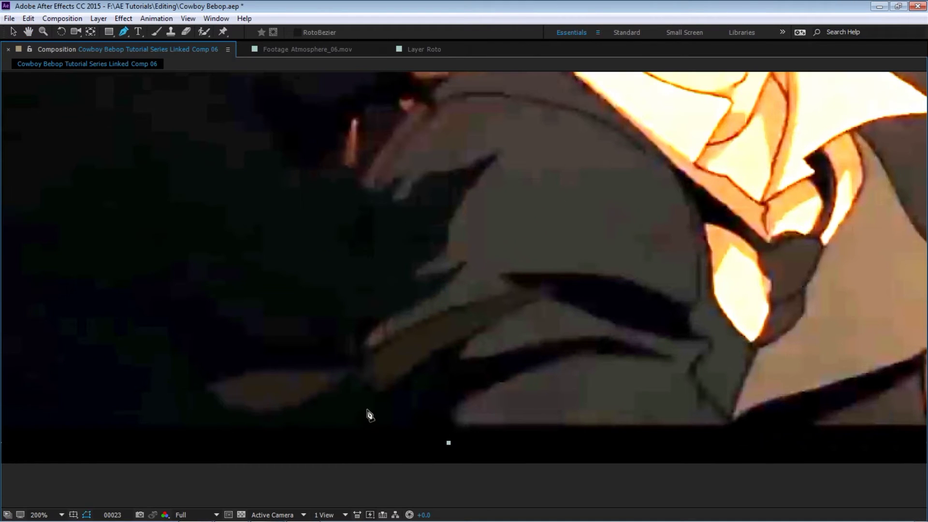
left_click(370, 428)
left_click_drag(338, 258, 354, 207)
left_click_drag(400, 160, 400, 336)
left_click_drag(393, 304, 424, 270)
left_click(465, 237)
scroll(500, 189, "up", 2)
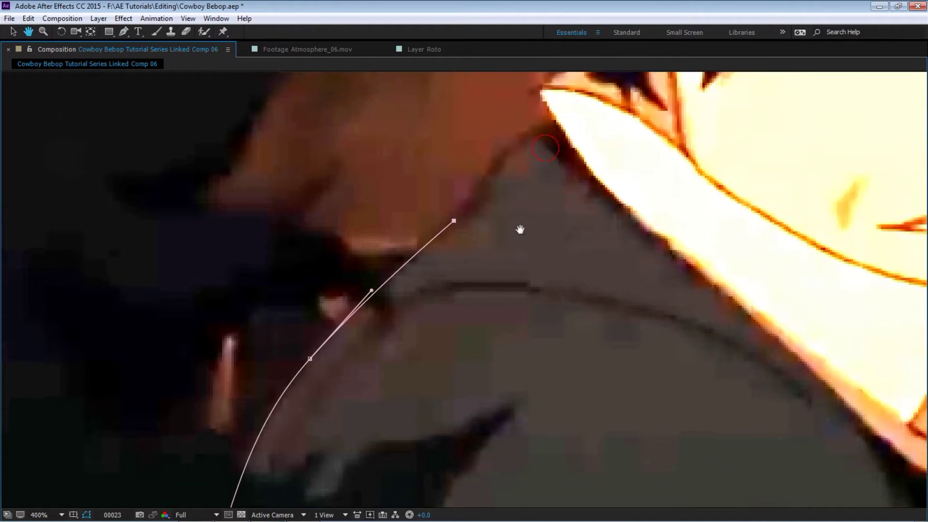
left_click(427, 312)
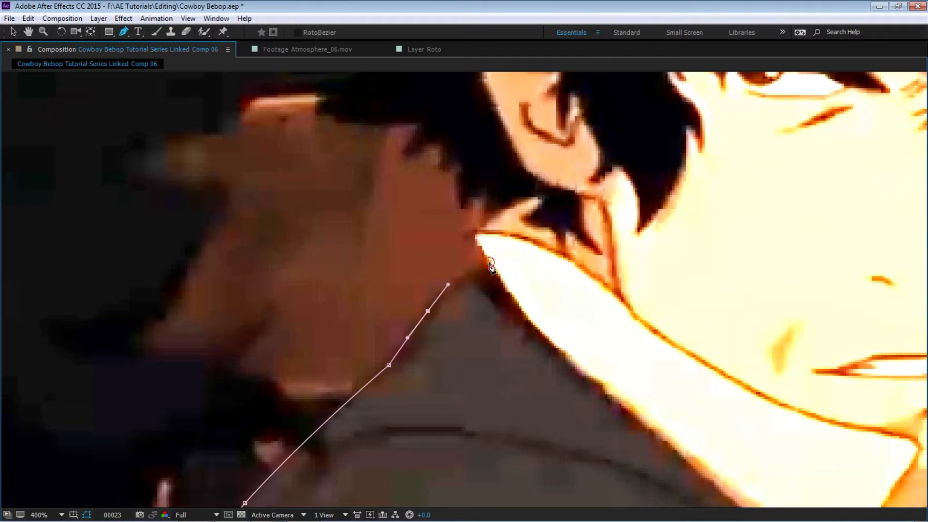
- Continue the mask past the collar tip and around the hair spikes beside and above the character's ear
left_click(490, 265)
scroll(489, 266, "up", 2)
left_click(480, 294)
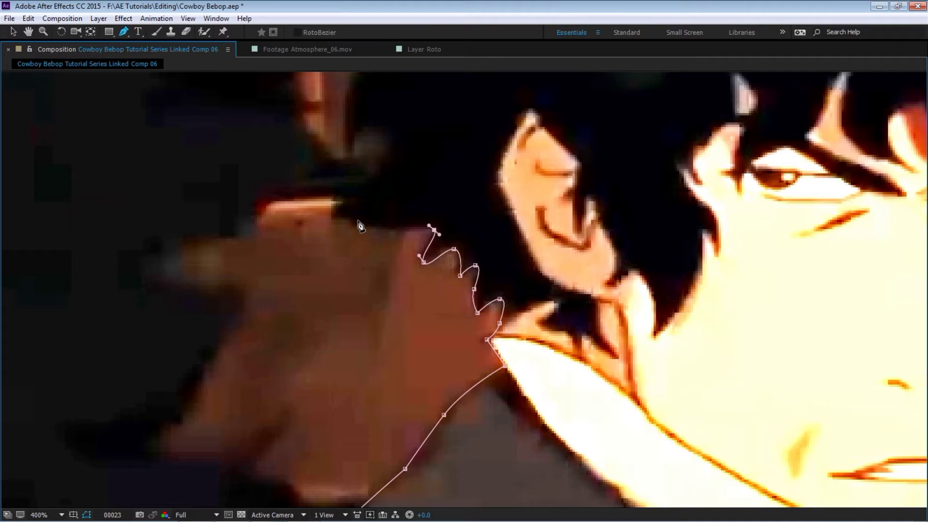
left_click(359, 224)
left_click_drag(334, 209, 339, 202)
left_click_drag(383, 155, 396, 248)
left_click(397, 287)
left_click(367, 289)
left_click(362, 240)
left_click(386, 177)
left_click_drag(366, 178, 371, 249)
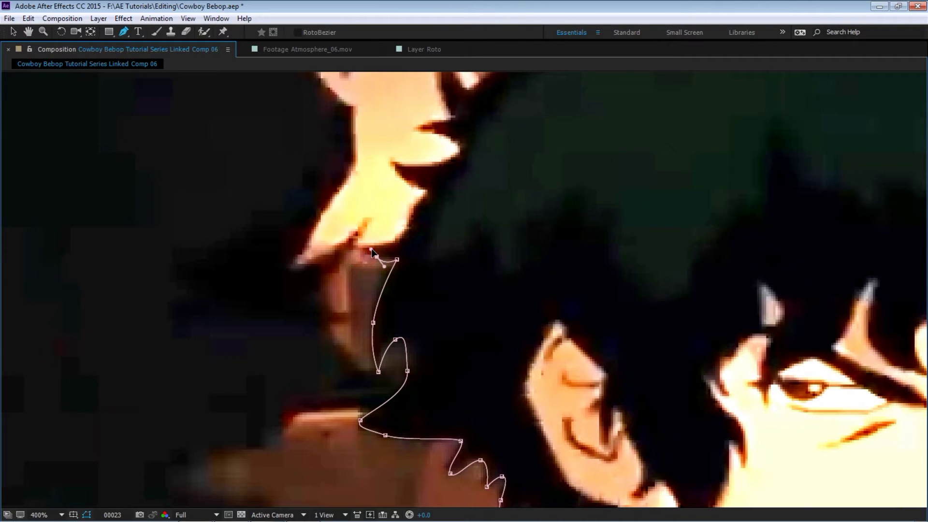
- Continue the mask up the jagged hair edge that borders the bright hand behind the character's head
left_click_drag(362, 246, 396, 213)
left_click(428, 191)
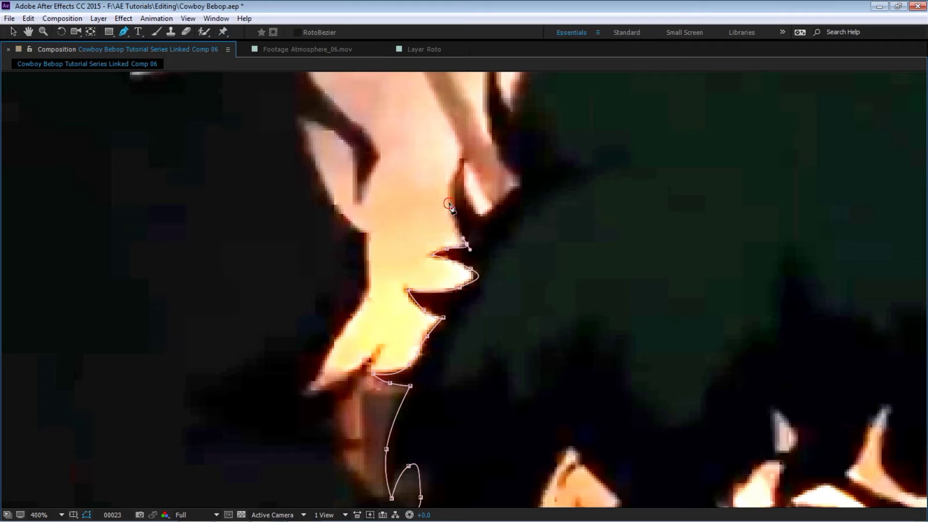
left_click(461, 159)
left_click(473, 211)
left_click(482, 219)
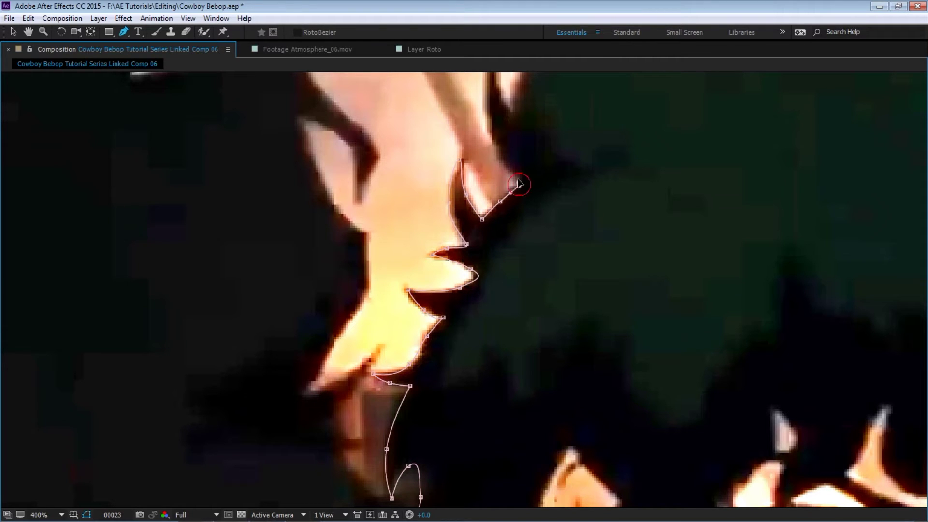
- Trace the mask over the remaining hair, the far shoulder and arm, and the lower edge, and close it at its starting point
scroll(521, 159, "up", 5)
left_click(451, 228)
left_click(444, 203)
left_click_drag(448, 175, 572, 275)
left_click_drag(640, 374, 392, 155)
left_click(570, 300)
left_click(621, 384)
scroll(667, 408, "down", 1)
left_click(617, 383)
left_click(352, 350)
scroll(352, 350, "down", 1)
left_click(307, 452)
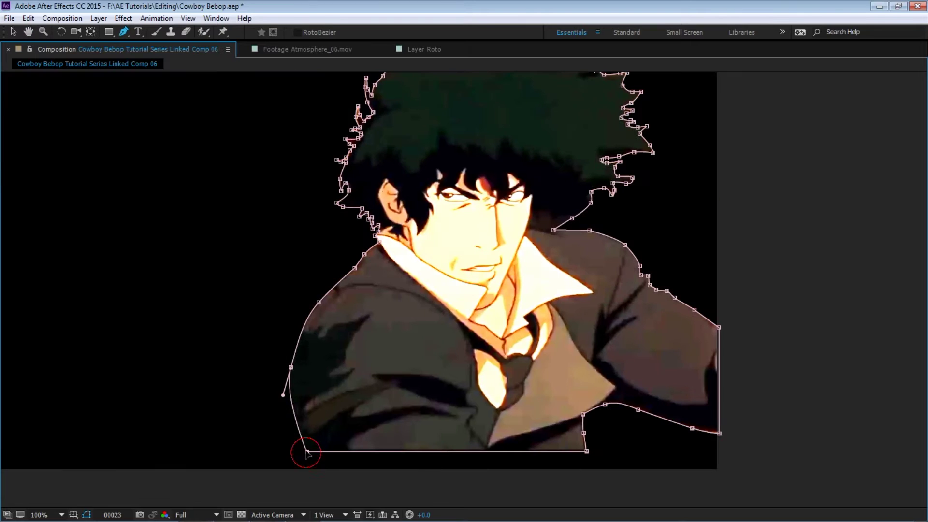
scroll(371, 346, "down", 1)
key("grave")
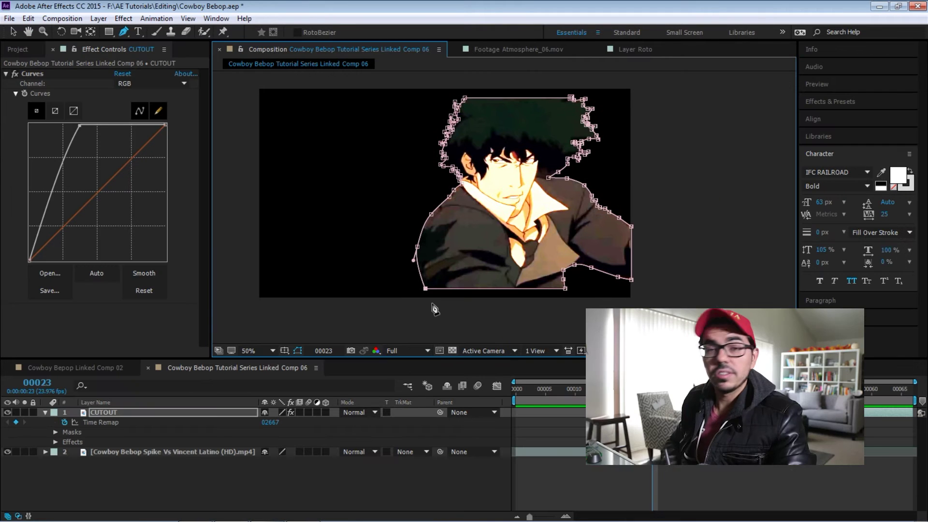
- Show the transparency grid and delete the Curves effect from the CUTOUT layer
left_click(451, 350)
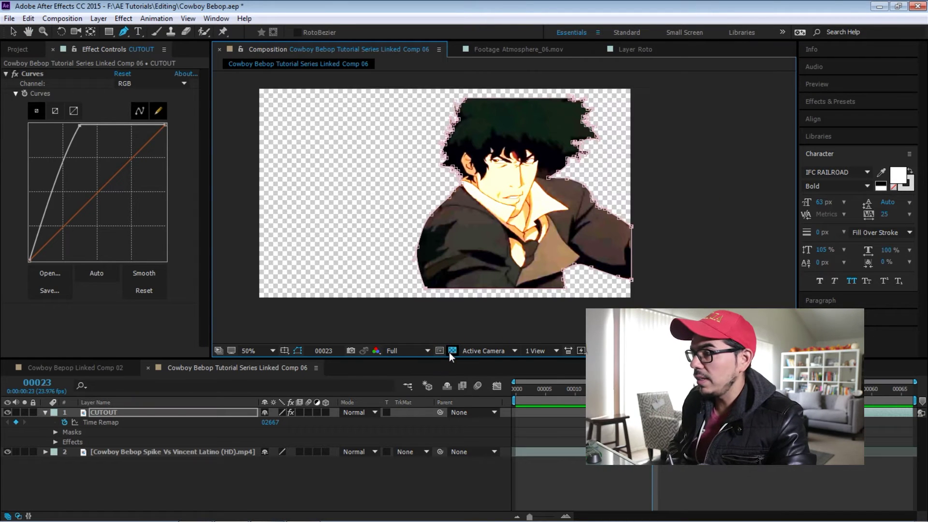
left_click(32, 73)
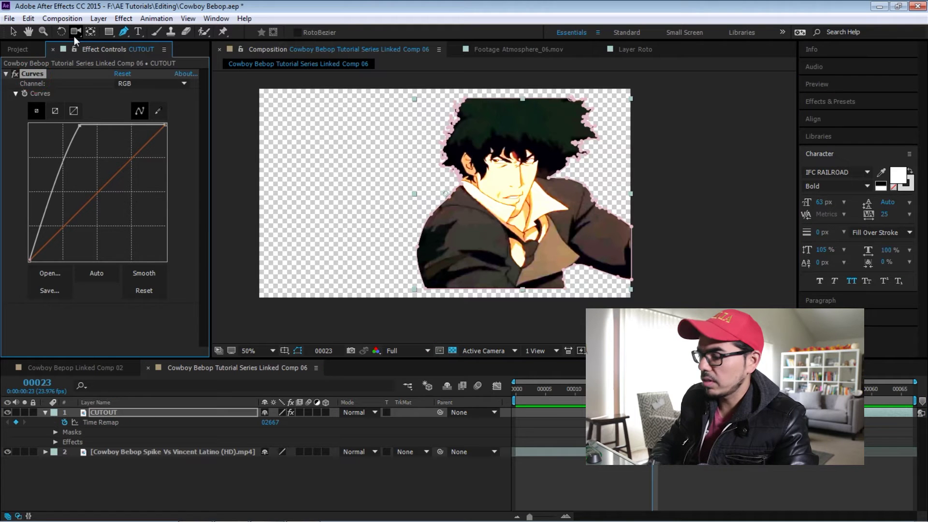
key("Delete")
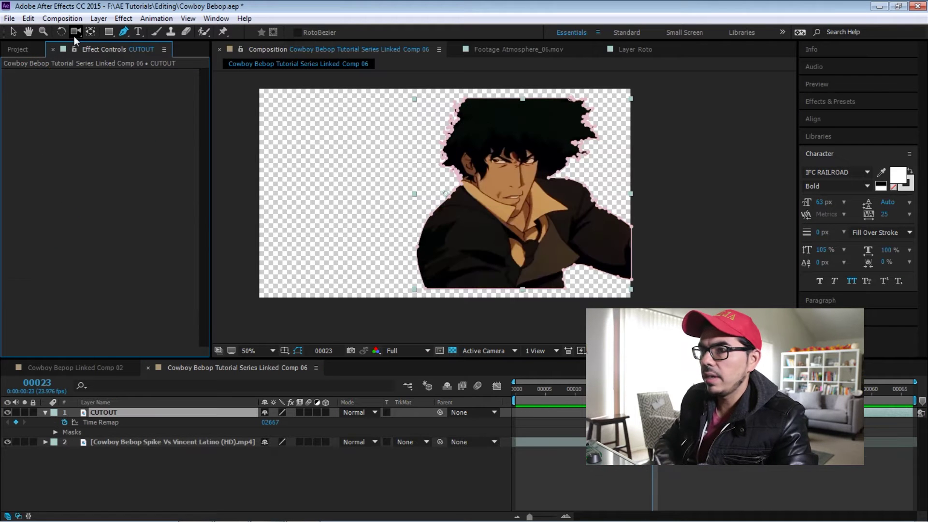
left_click(42, 413)
- Apply the Lumetri Color effect to the CUTOUT layer
key("h")
left_click_drag(278, 151, 303, 177)
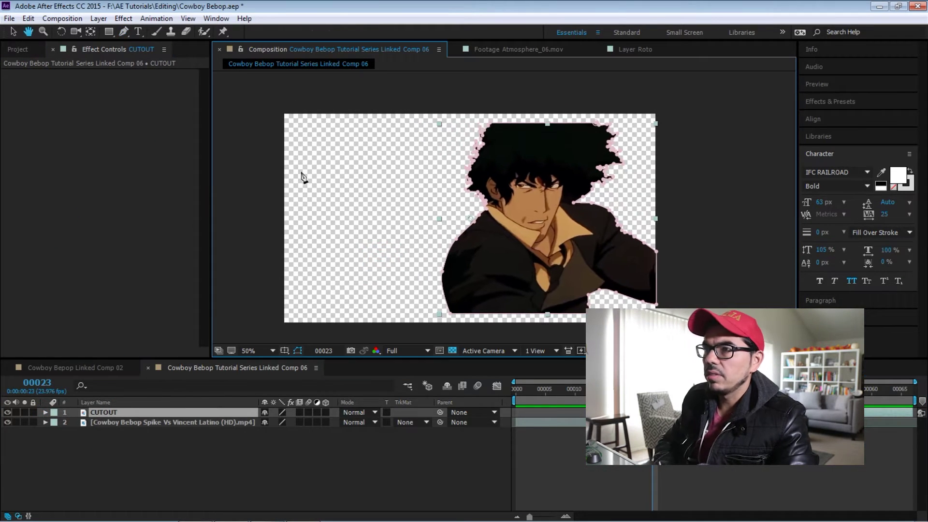
left_click(123, 18)
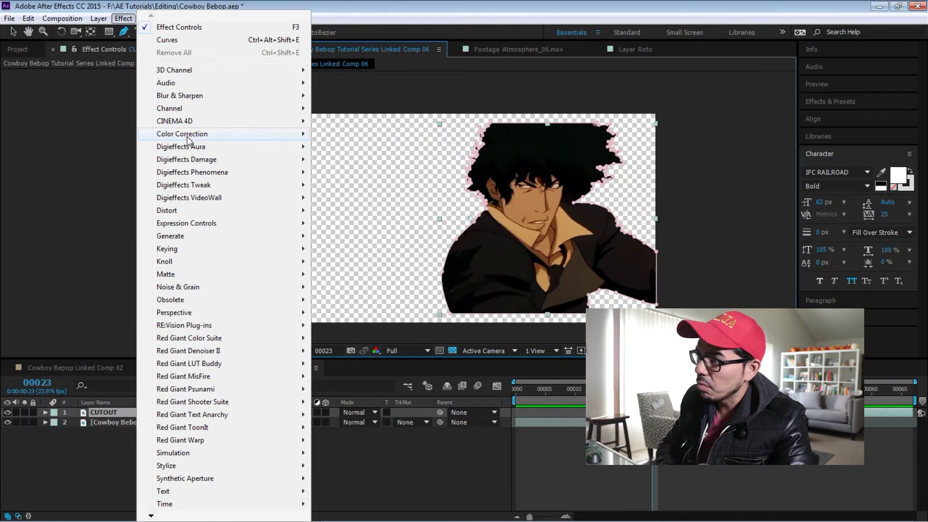
mouse_move(188, 141)
left_click(60, 480)
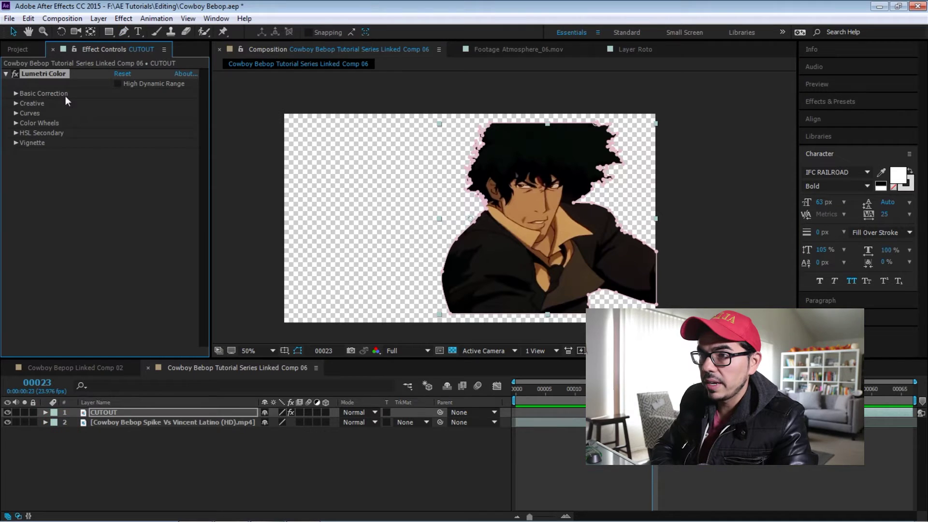
- In Lumetri Color's basic correction, set Shadows to 30, Blacks to 30 and Contrast to 10
left_click(16, 94)
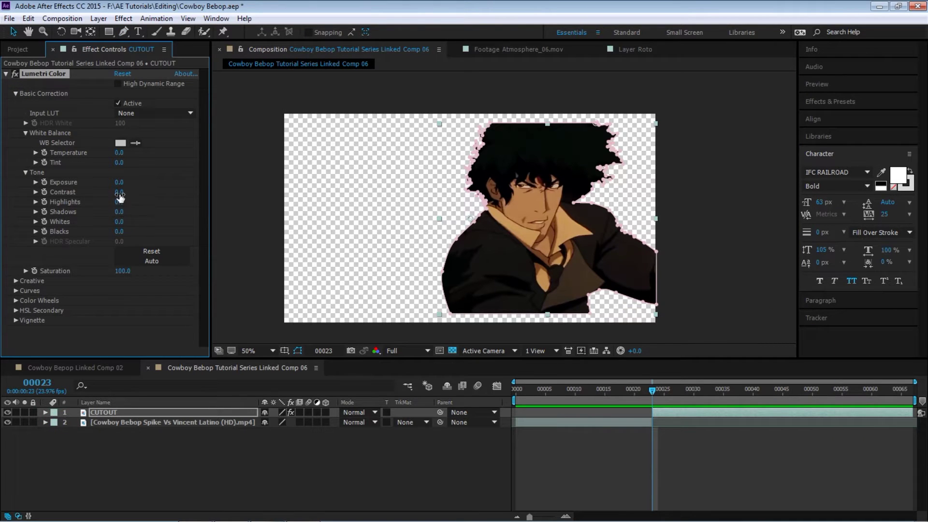
left_click(121, 213)
type("30")
key("Return")
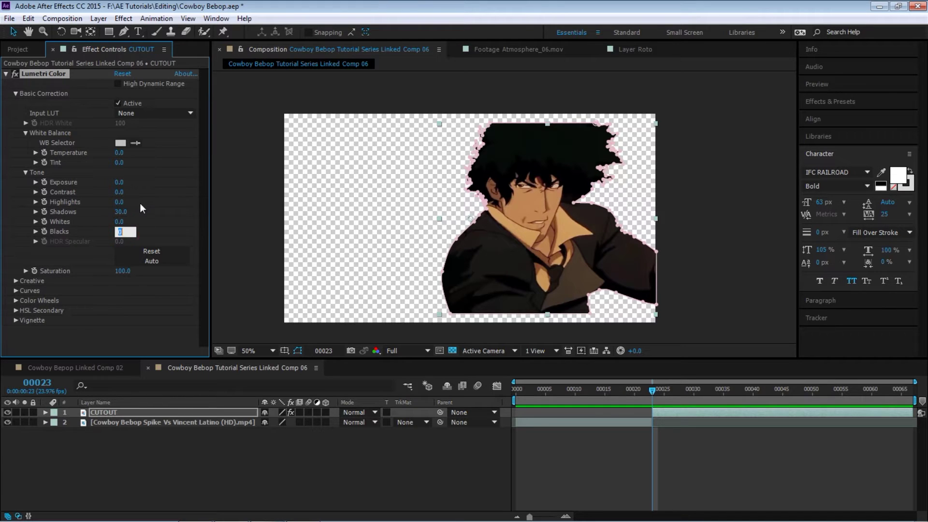
type("30")
key("Return")
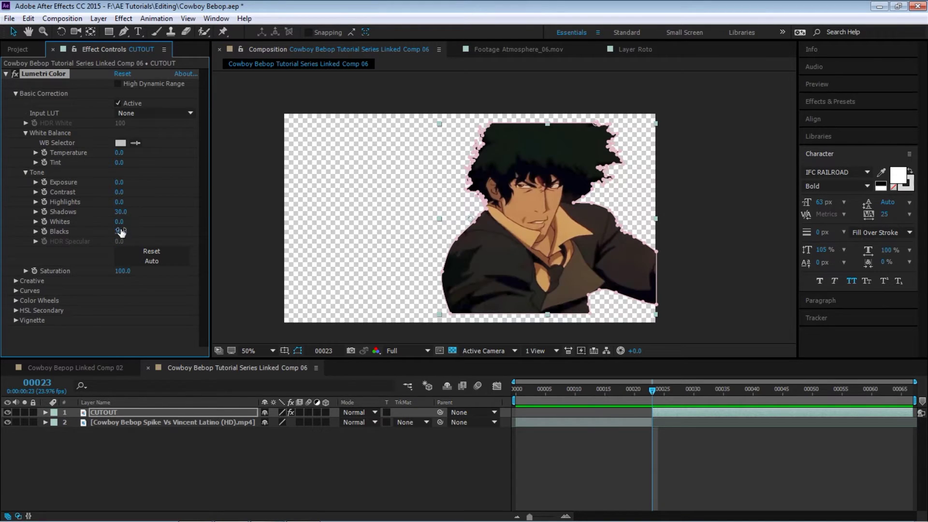
left_click(120, 193)
type("10")
key("Return")
- Paste the Lumetri Color effect onto the Cowboy Bebop video layer, preview the composition from the start and return to frame 23
left_click(159, 421)
left_click_drag(526, 389, 593, 392)
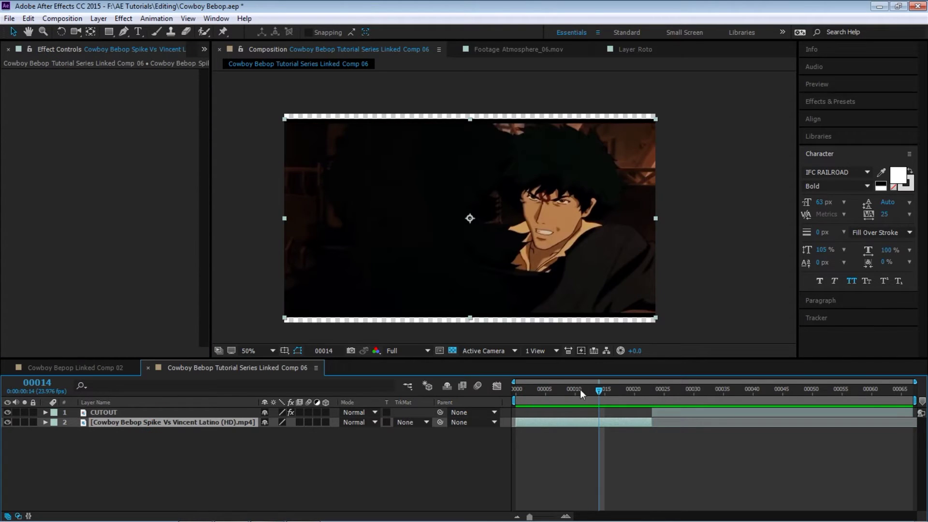
key("ctrl+v")
left_click_drag(518, 393, 604, 391)
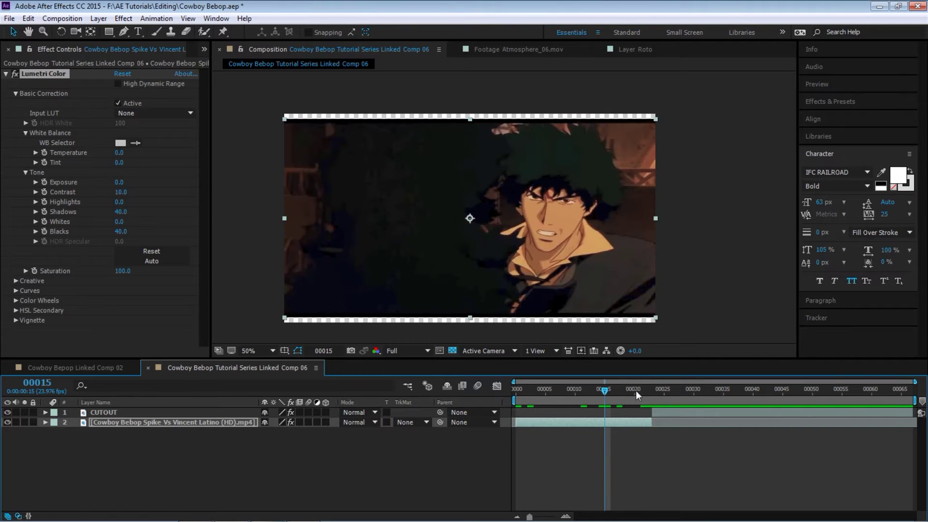
left_click(515, 397)
key("space")
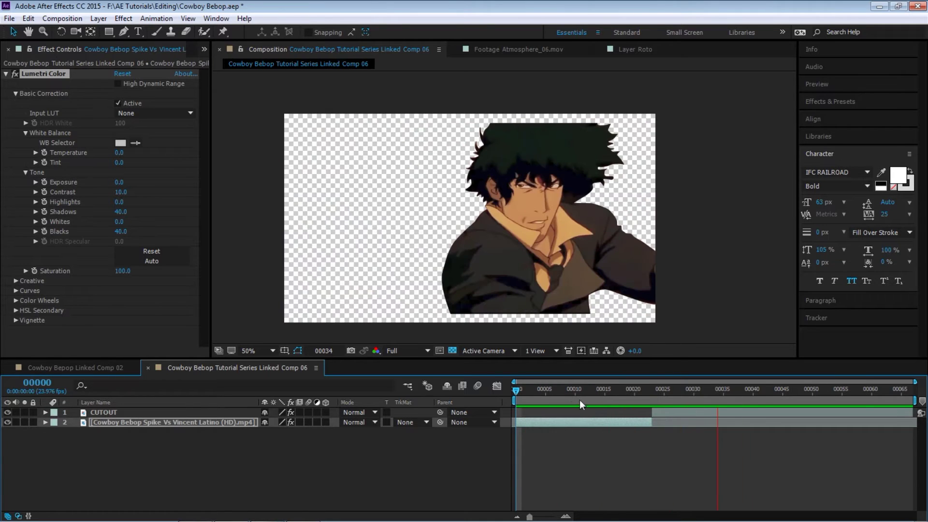
left_click(651, 391)
left_click(608, 293)
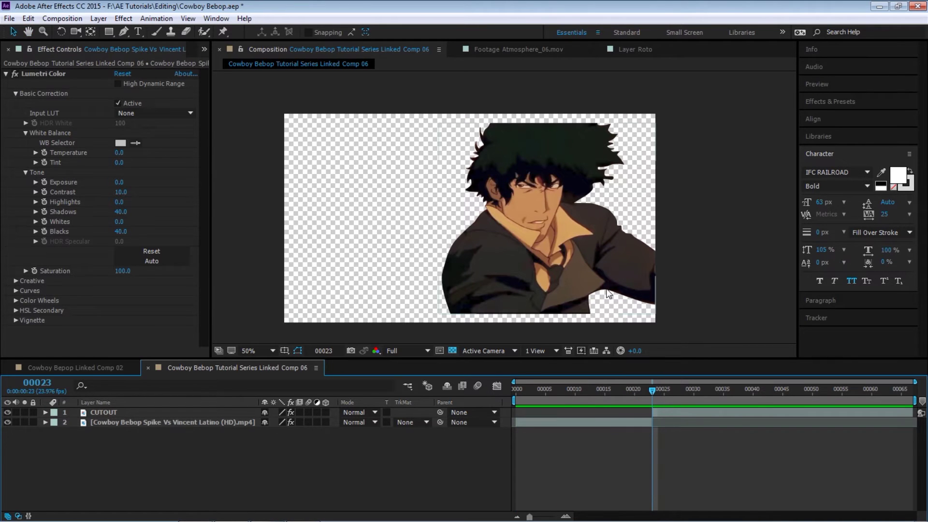
- Apply the Black & White effect to the CUTOUT layer and collapse its effect settings
left_click(6, 74)
left_click(123, 18)
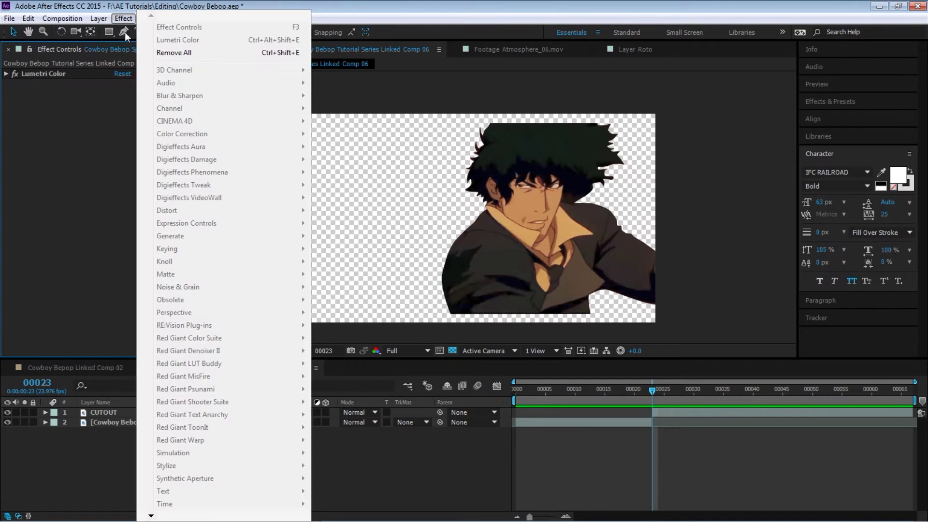
left_click(103, 413)
left_click(124, 18)
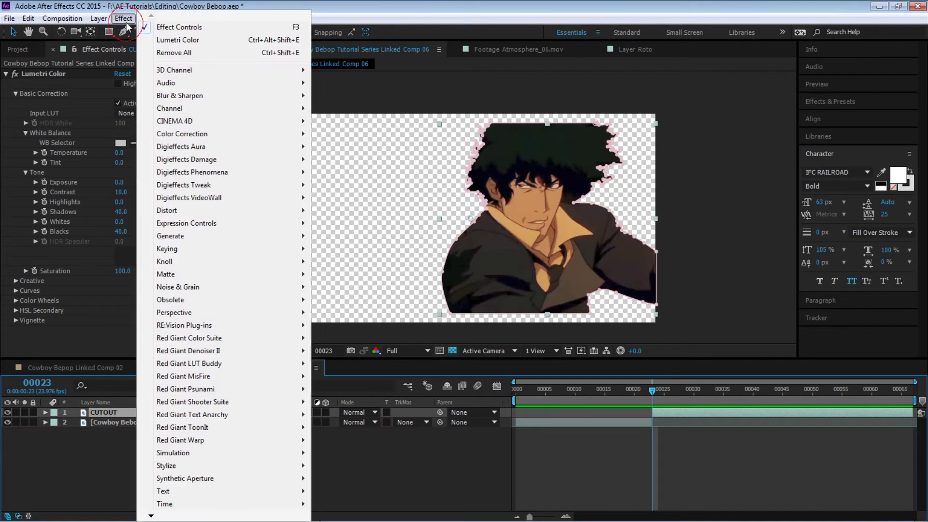
mouse_move(195, 133)
left_click(77, 132)
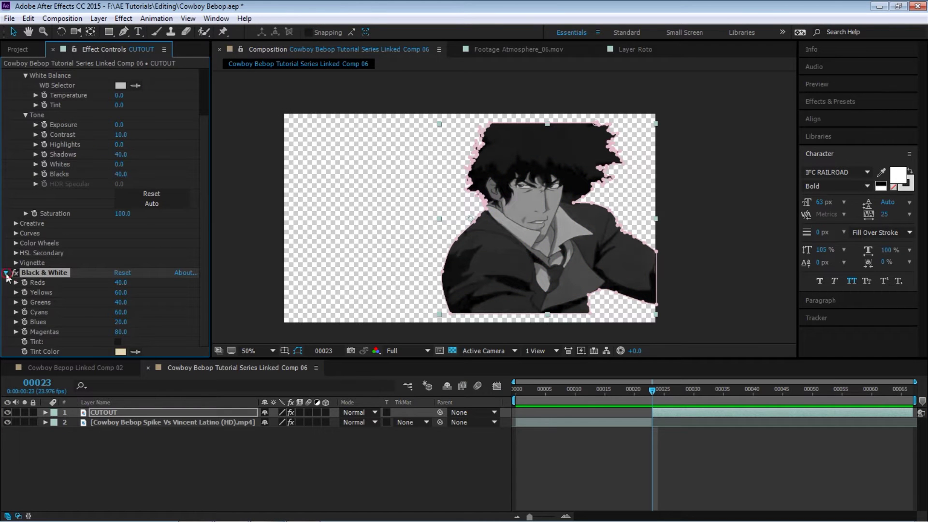
left_click(5, 272)
left_click(6, 74)
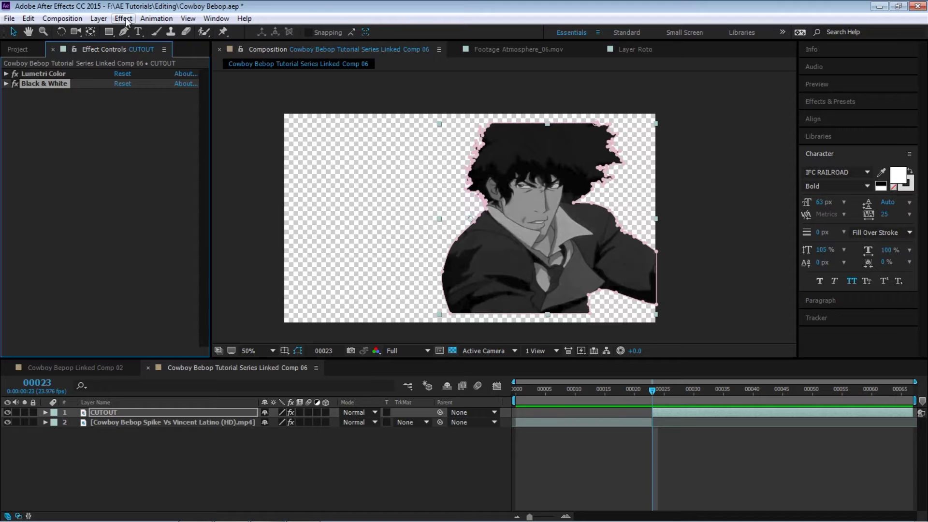
- Add the Cartoon effect to the CUTOUT layer and inspect the character's outlines up close
left_click(123, 19)
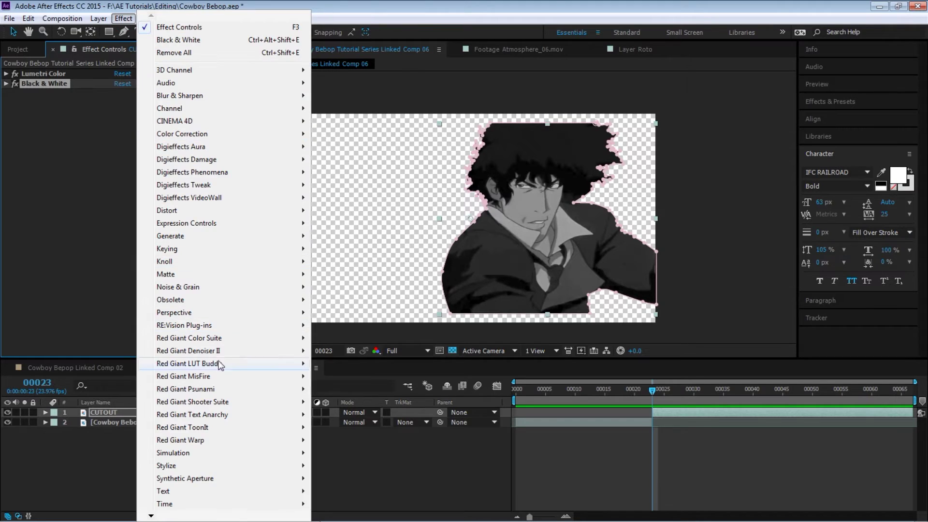
mouse_move(179, 465)
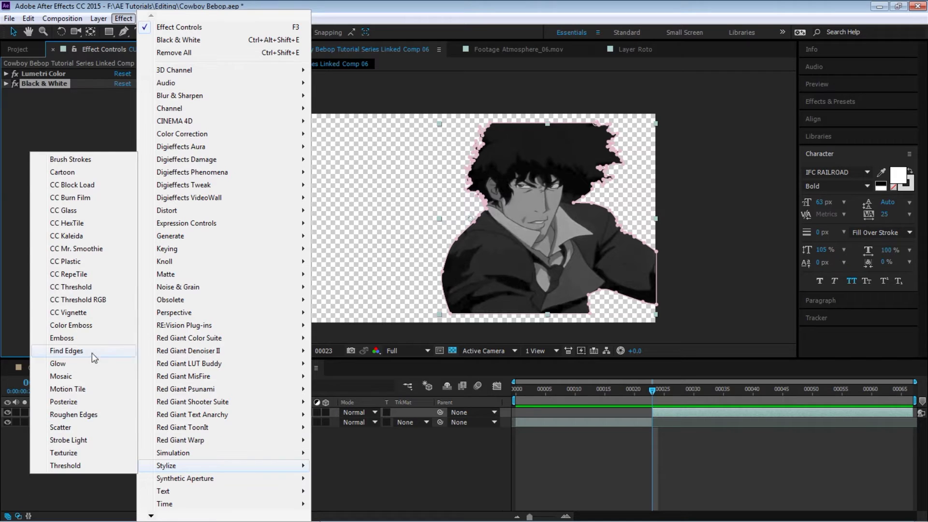
left_click(77, 169)
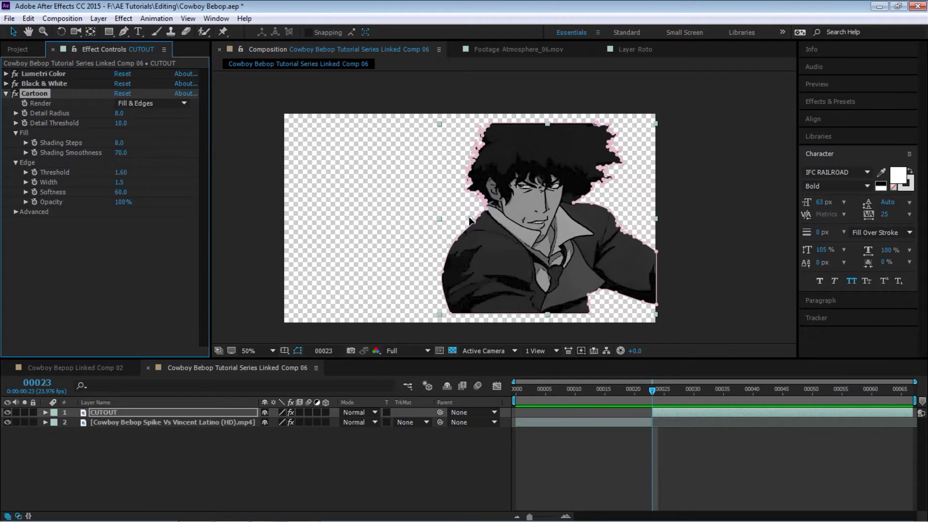
key("period")
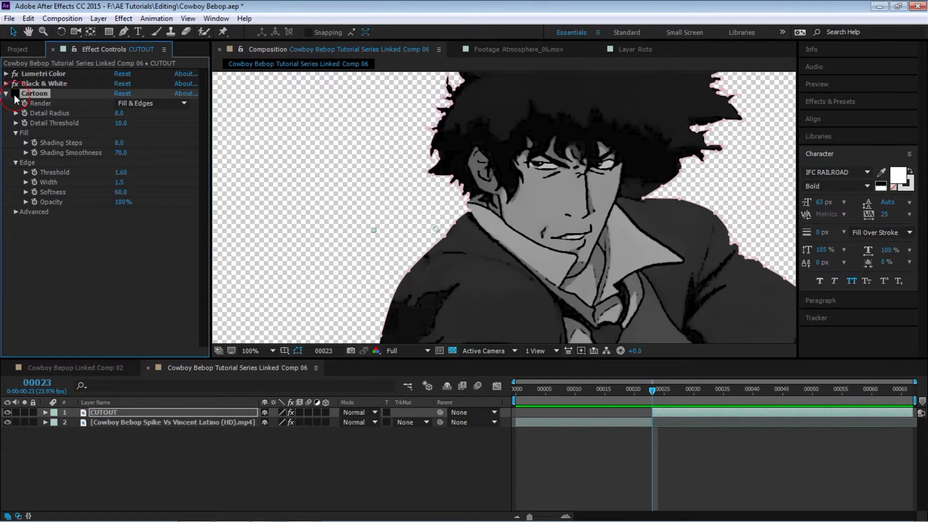
key("comma")
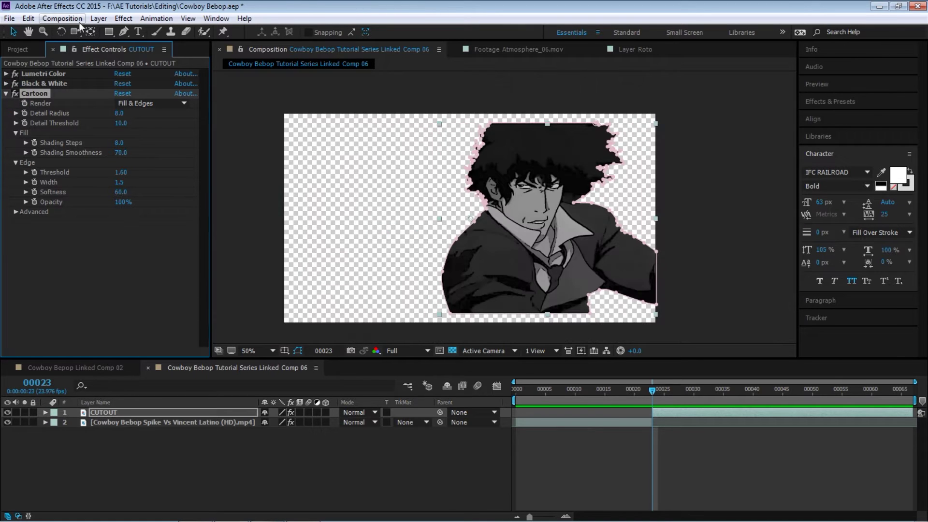
left_click(282, 450)
- Switch to Premiere Pro to capture the teal title-sequence frame, and paste the screenshot into a new Photoshop document
key("alt+Tab")
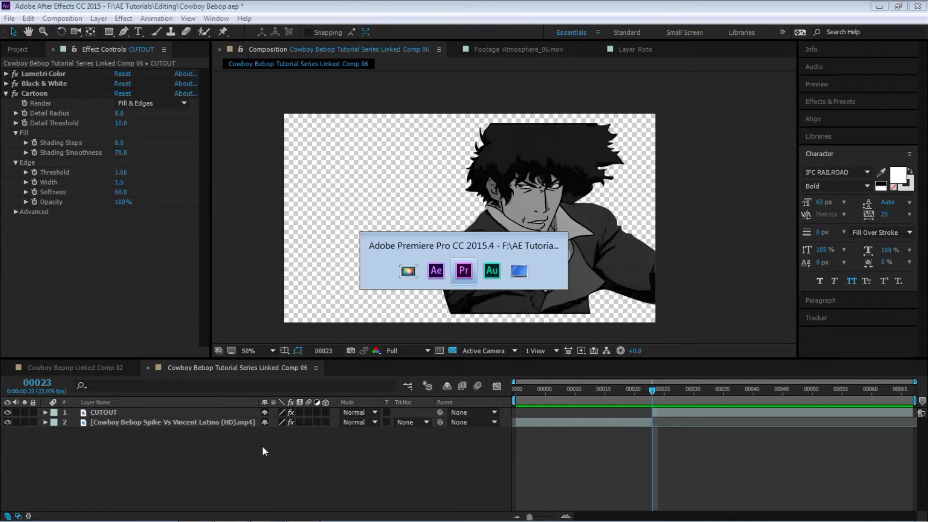
left_click_drag(305, 266, 286, 268)
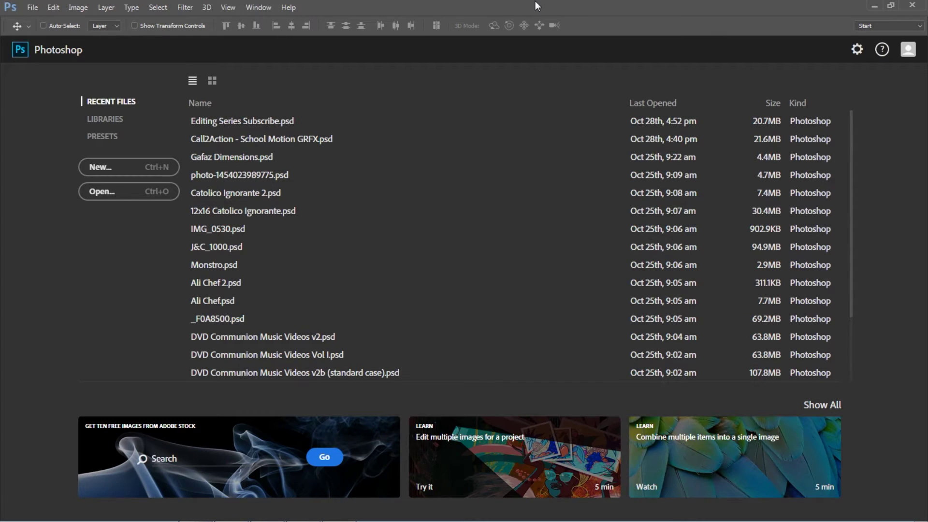
key("ctrl+n")
key("Return")
key("ctrl+v")
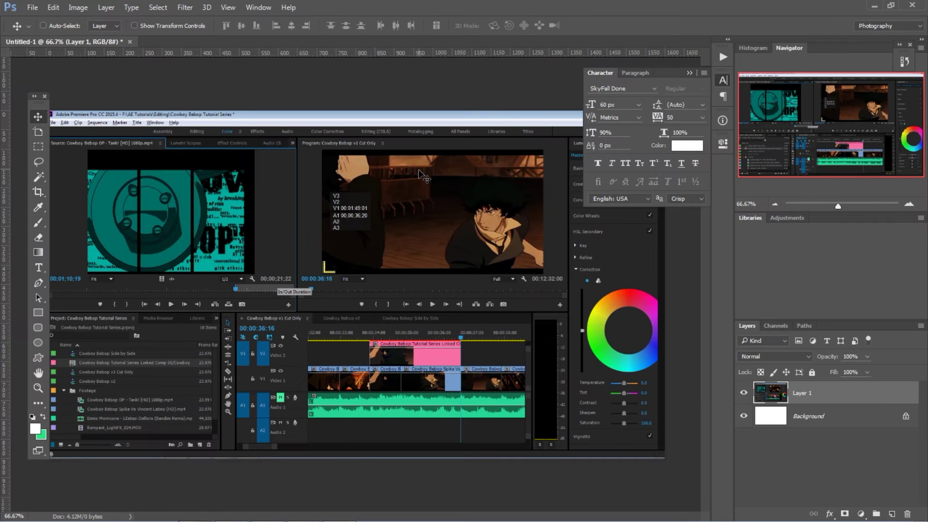
- Sample the teal from the title-sequence frame in the screenshot and copy its hex code 04ad9f
key("i")
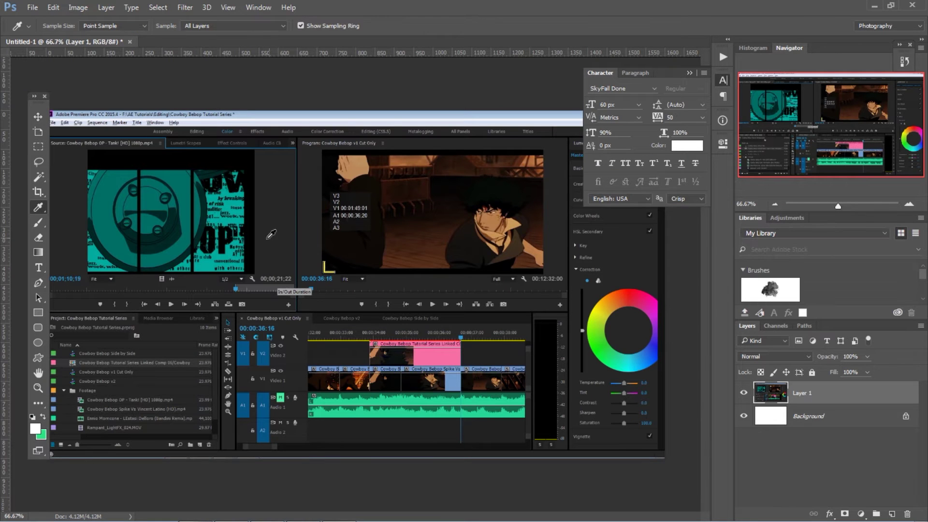
left_click(205, 266)
left_click(36, 429)
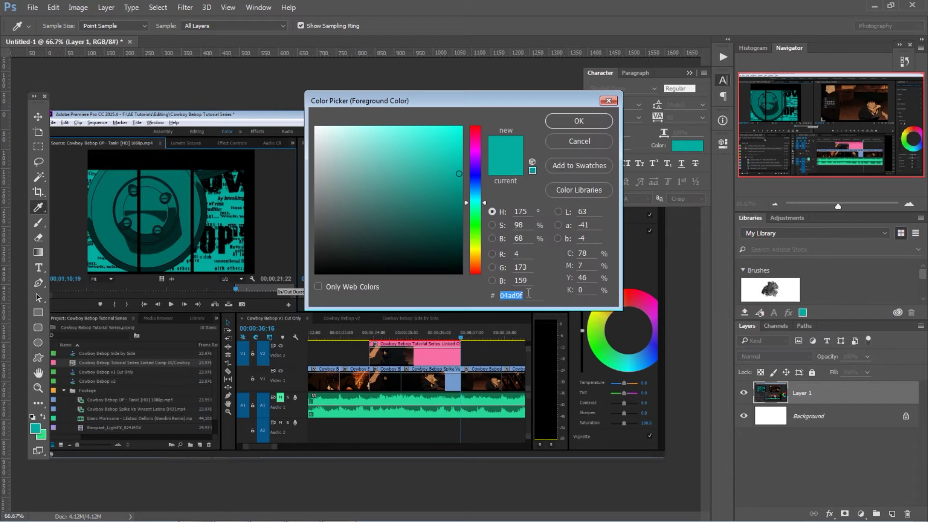
left_click(579, 121)
- In After Effects, create a comp-sized solid in colour 04ad9f and place it directly beneath the CUTOUT layer
key("alt+Tab")
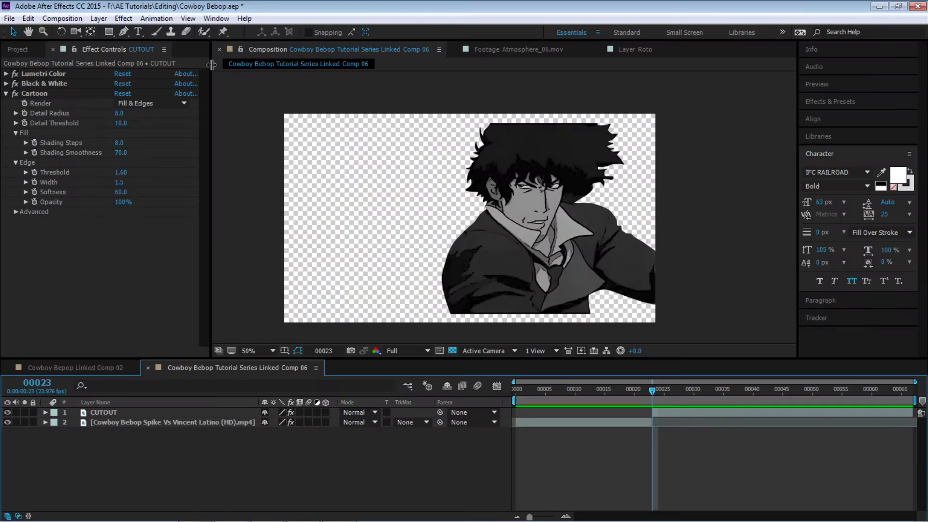
left_click(98, 18)
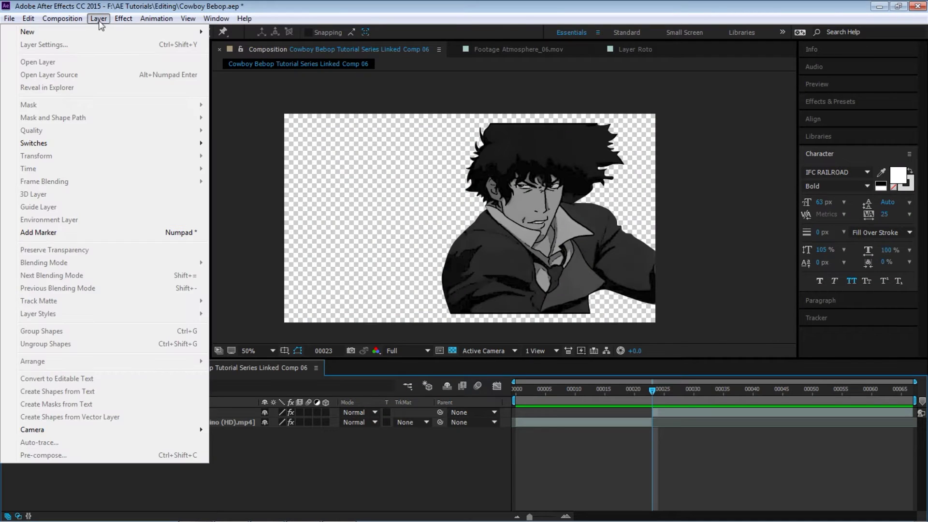
mouse_move(103, 32)
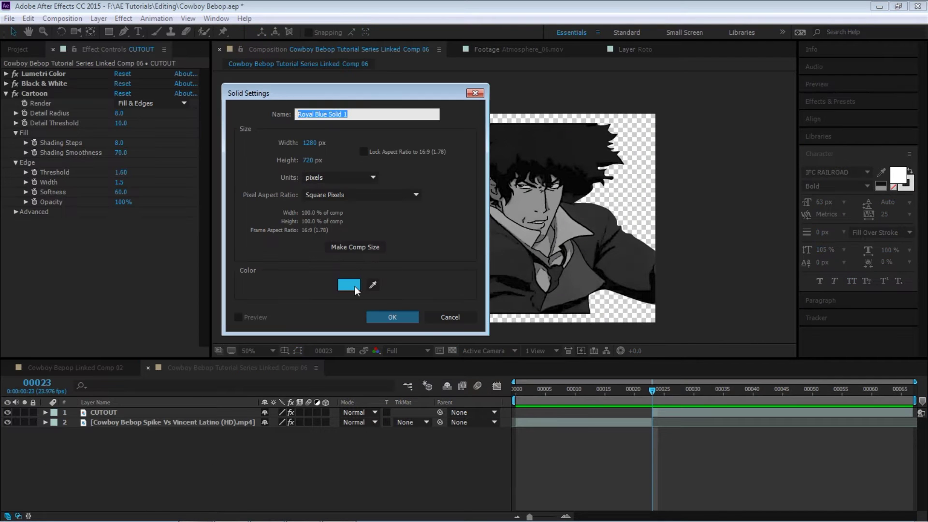
left_click(354, 287)
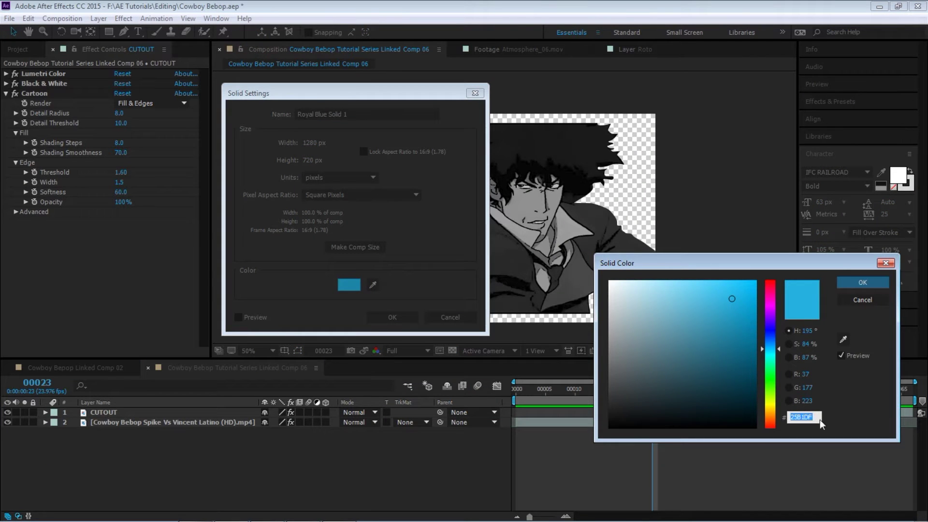
key("ctrl+v")
left_click(855, 283)
left_click(395, 317)
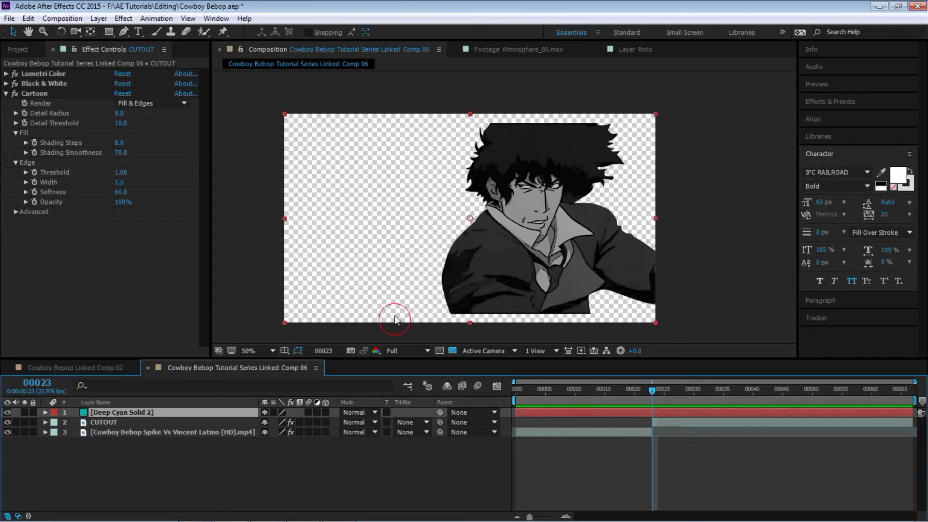
left_click_drag(162, 412, 166, 425)
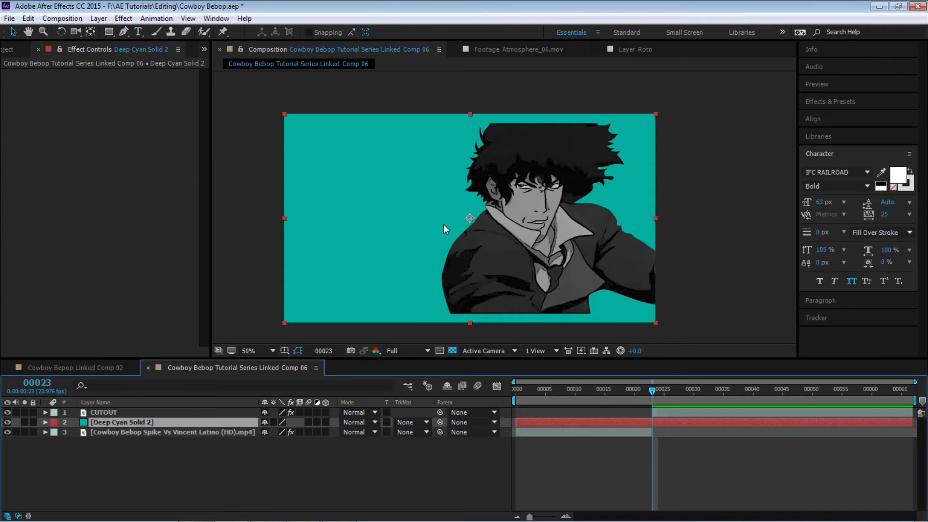
- Try the Multiply blending mode on the CUTOUT layer, set it to Hard Light instead, and deselect the layer
left_click(232, 412)
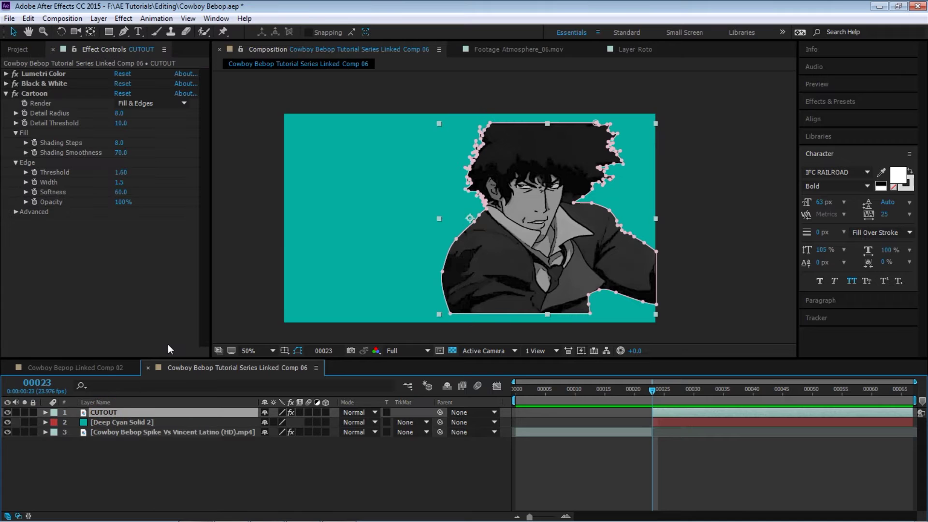
left_click(356, 412)
left_click(409, 140)
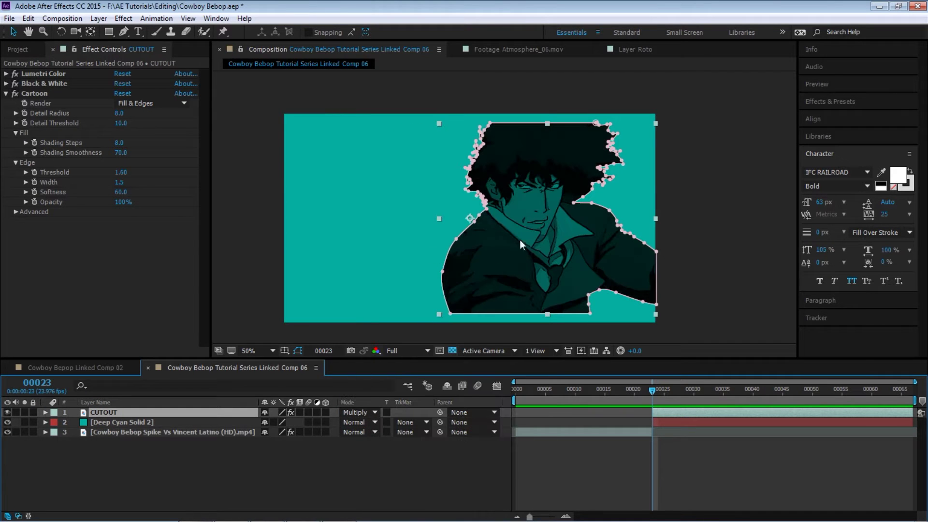
left_click(358, 412)
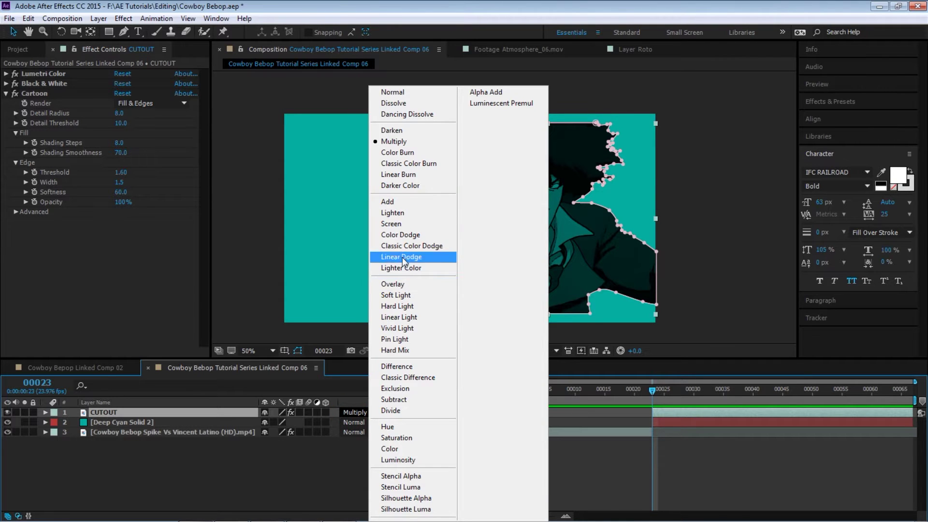
left_click(405, 306)
left_click(405, 306)
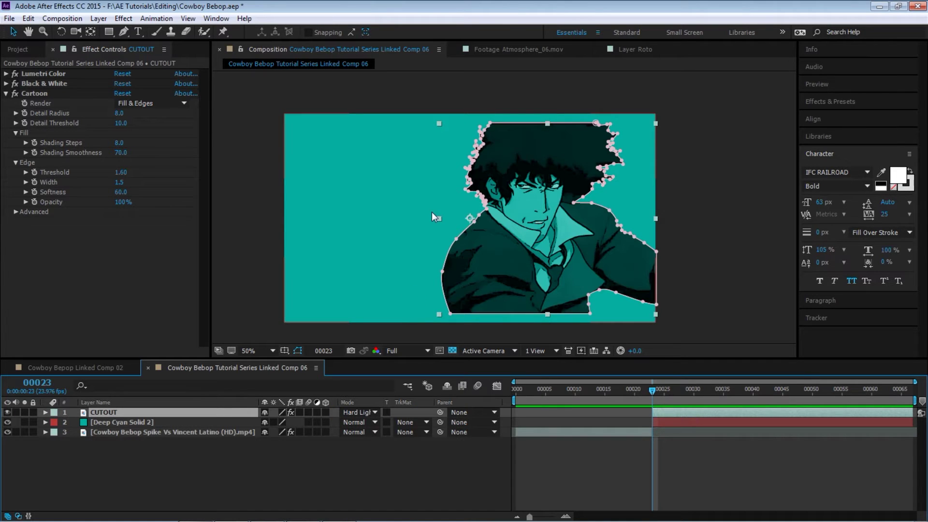
key("F2")
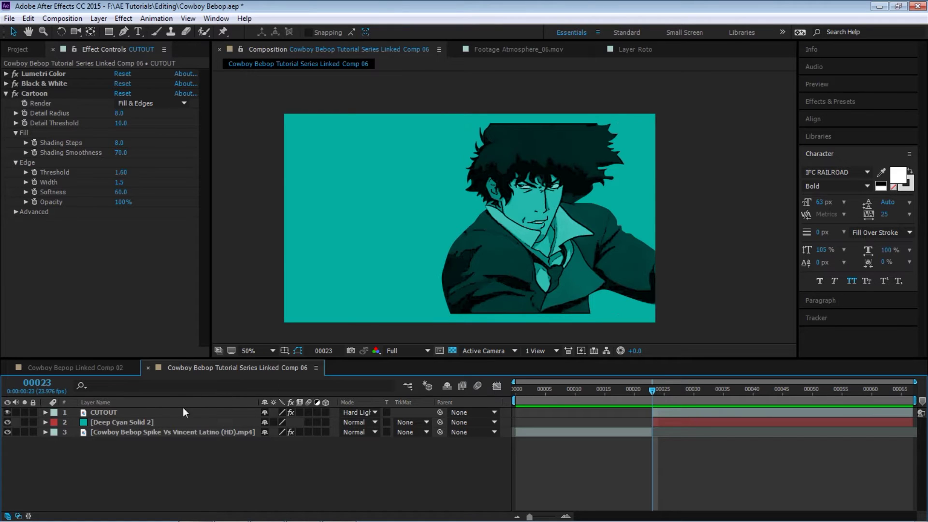
- Open the mountain photo from the project's Assets folder and view it at 25% magnification
left_click(159, 422)
left_click(8, 52)
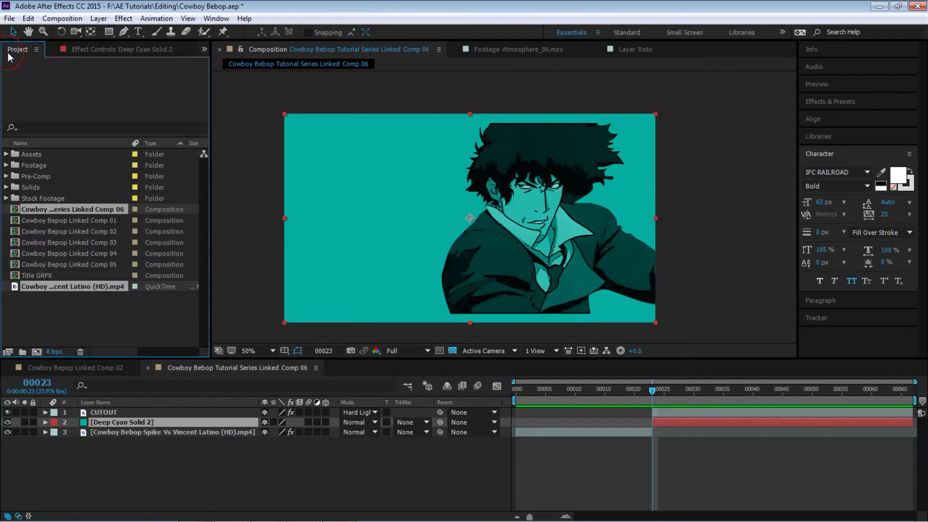
left_click(214, 454)
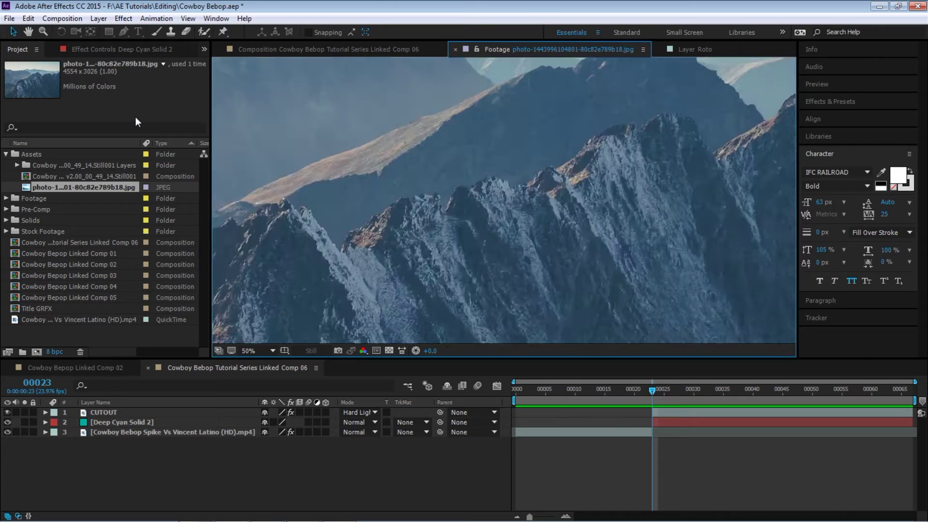
key("comma")
key("comma")
key("period")
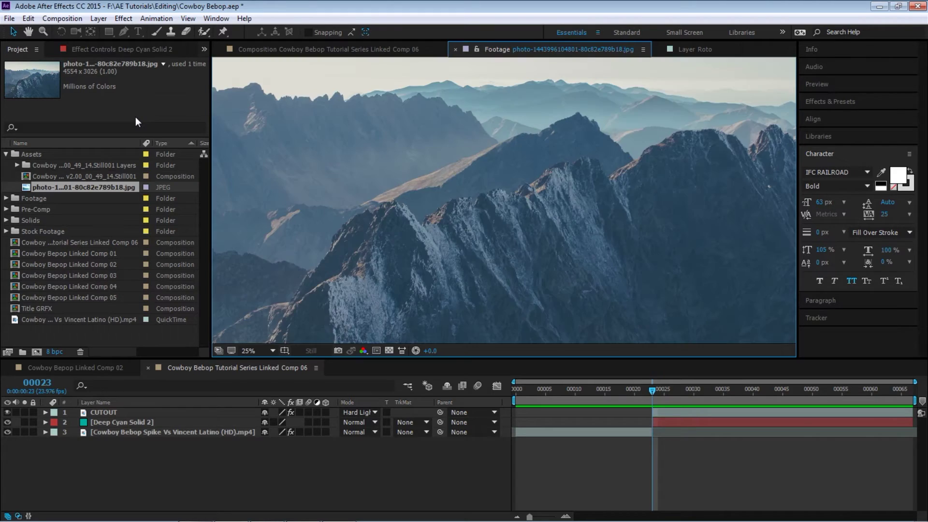
- Place the mountain photo directly beneath the CUTOUT layer at 30% scale, and select the CUTOUT layer
left_click_drag(83, 187, 172, 418)
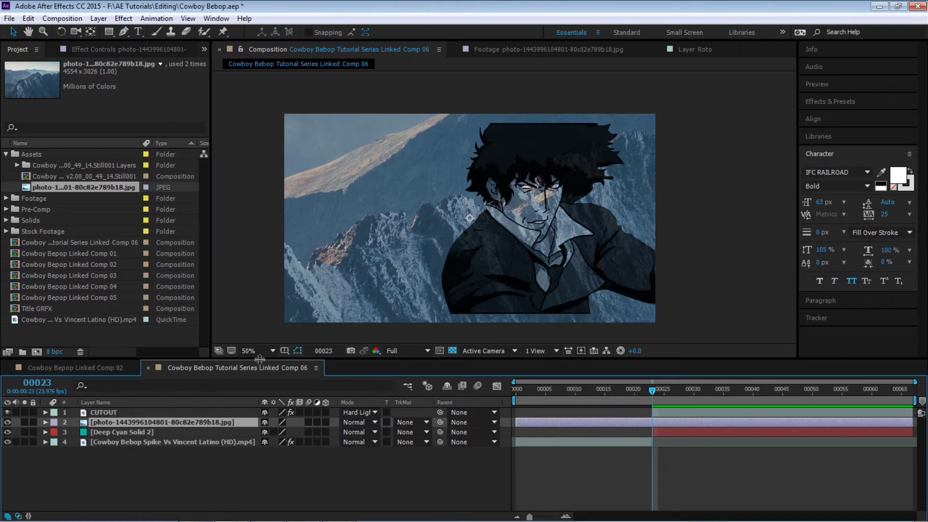
key("s")
left_click_drag(293, 435, 239, 428)
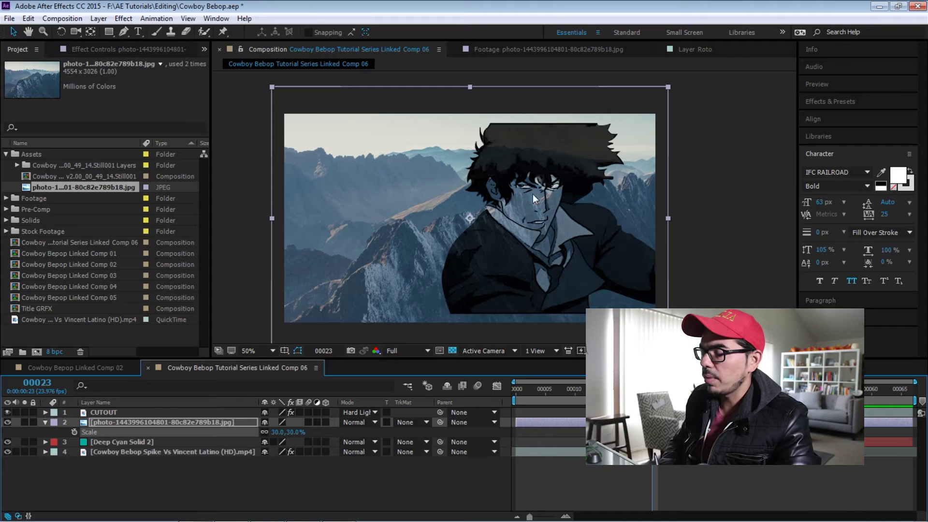
left_click(100, 412)
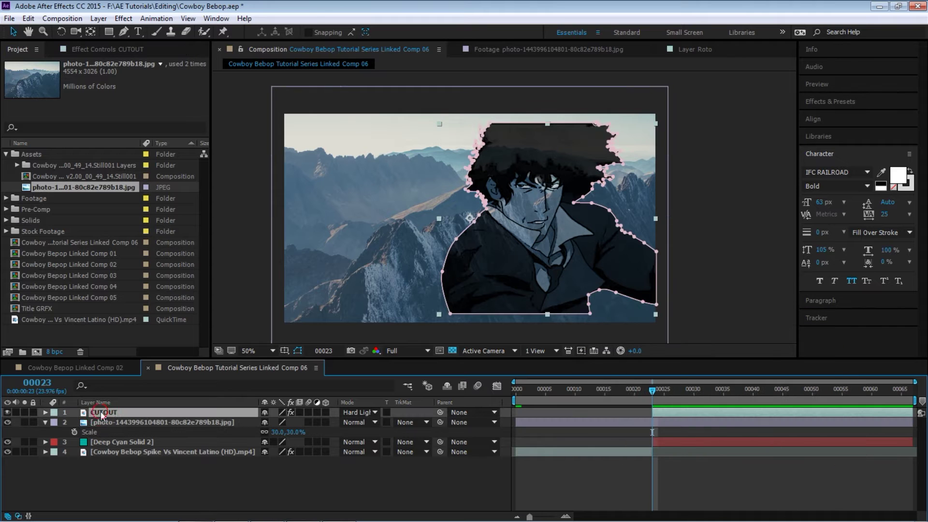
- Solo the CUTOUT layer, duplicate it, and rename the duplicate CUTOUT MASK
left_click(45, 423)
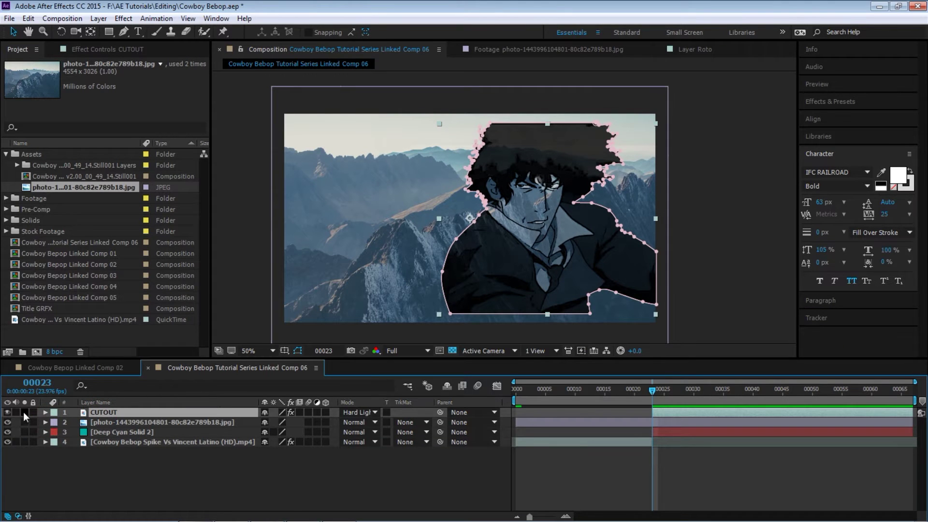
left_click(24, 412)
key("ctrl+d")
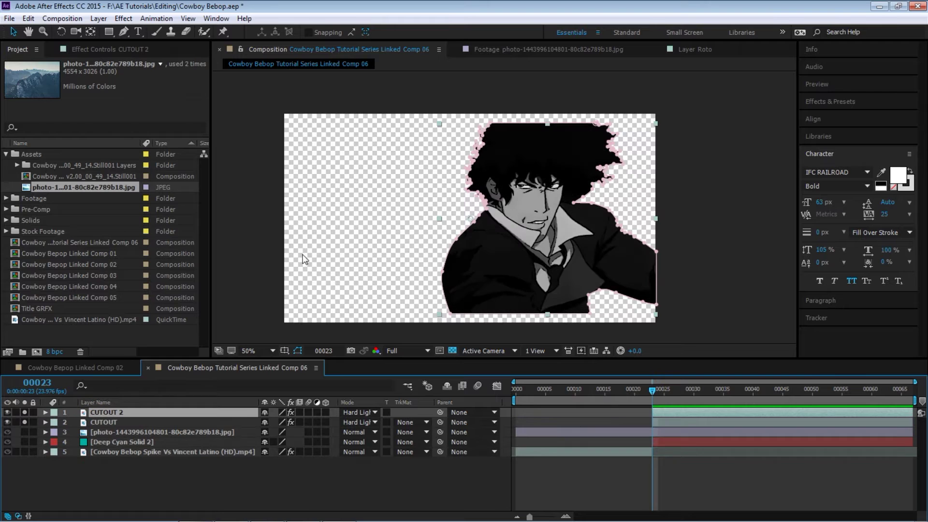
key("Return")
key("End")
key("BackSpace")
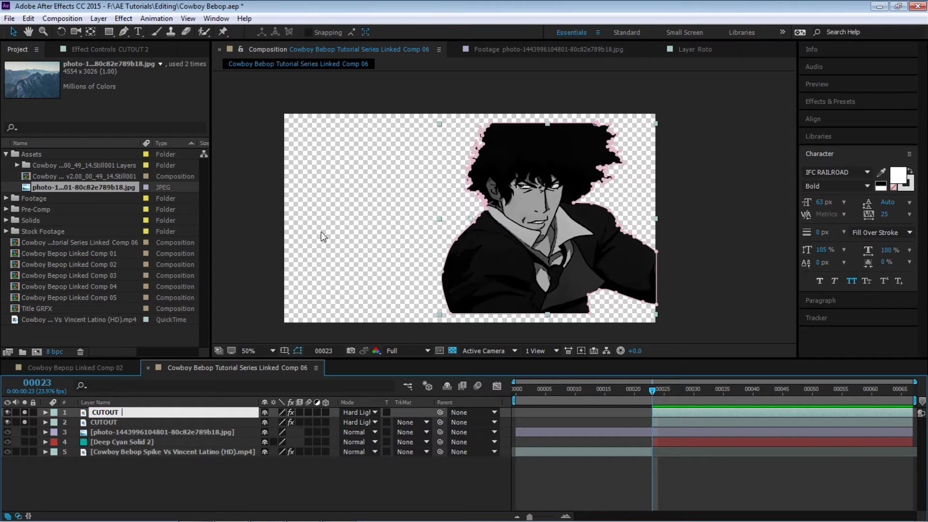
type("MASK")
key("Return")
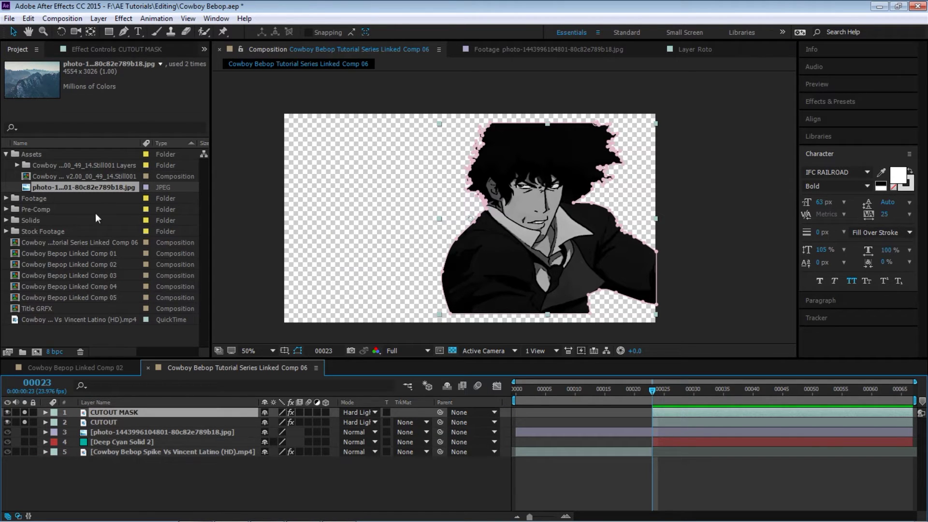
- Delete all effects except Lumetri Color from the CUTOUT MASK layer
left_click(114, 52)
left_click(6, 73)
left_click(6, 83)
left_click(30, 83)
left_click(33, 93, "ctrl")
key("Delete")
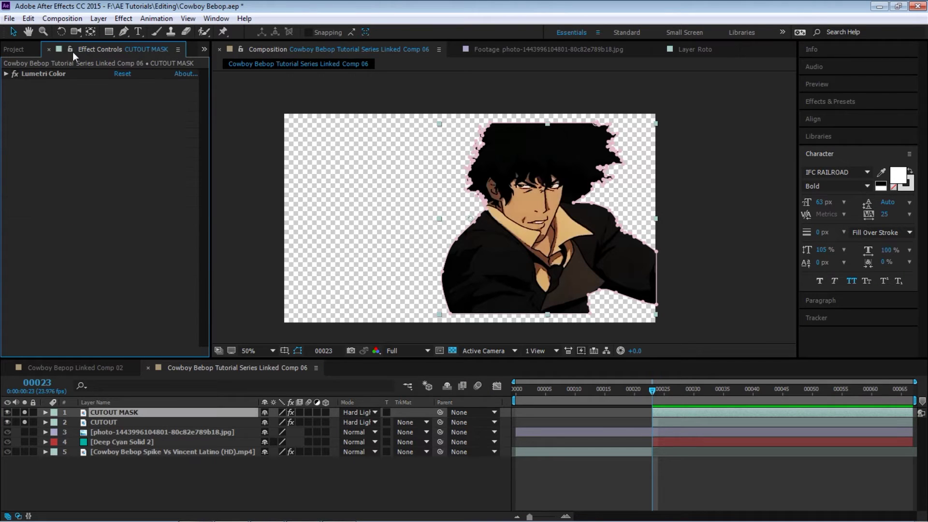
- Apply the Fill effect to the CUTOUT MASK layer and set its colour to black
left_click(124, 19)
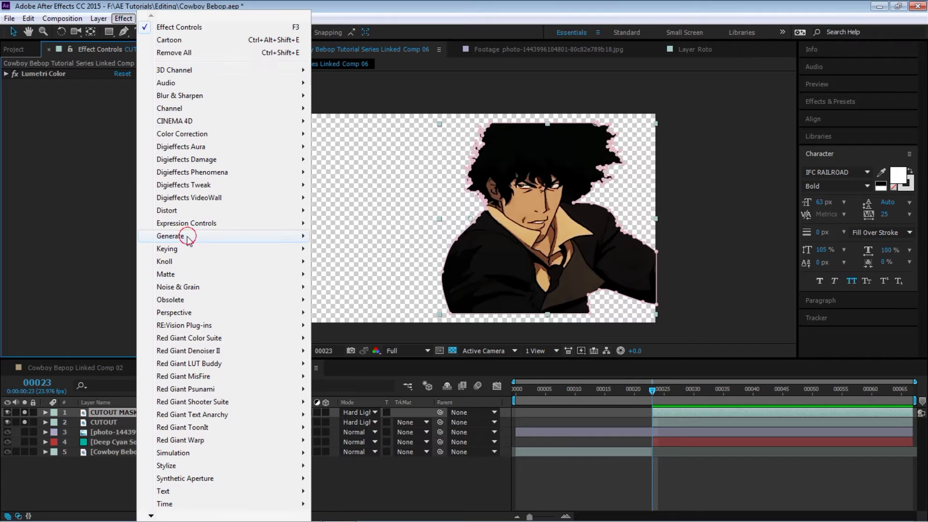
mouse_move(182, 236)
left_click(58, 385)
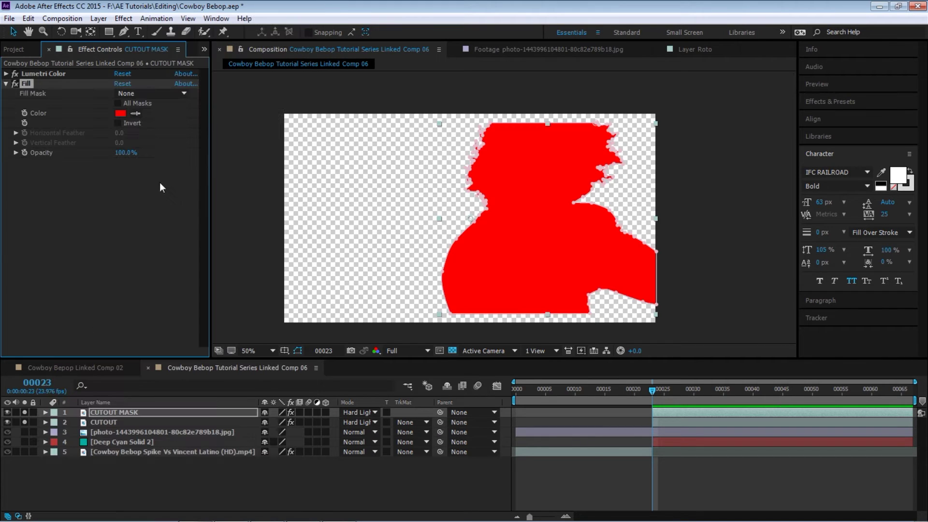
left_click(120, 113)
left_click_drag(610, 285, 555, 451)
left_click(862, 282)
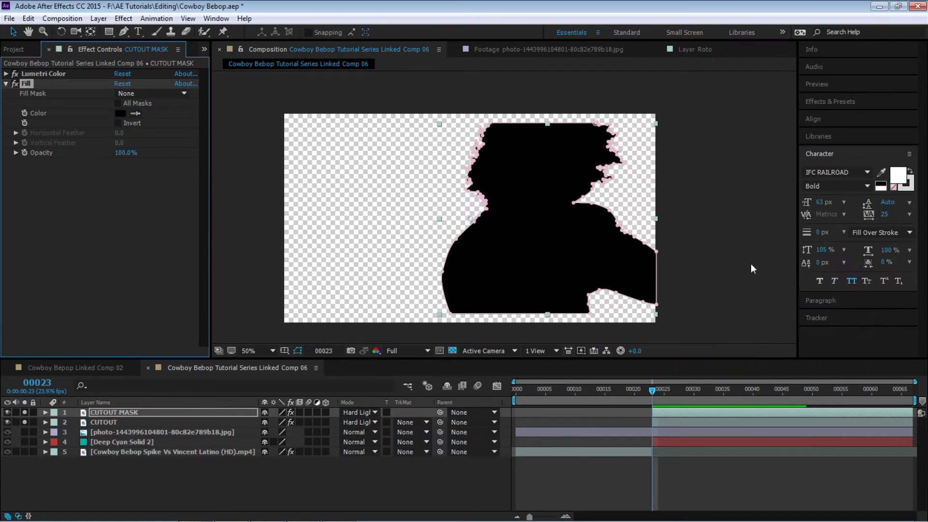
- Unsolo the cutout layers, move CUTOUT MASK directly beneath CUTOUT, and give it and the mountain photo layer a blue label
left_click(120, 415)
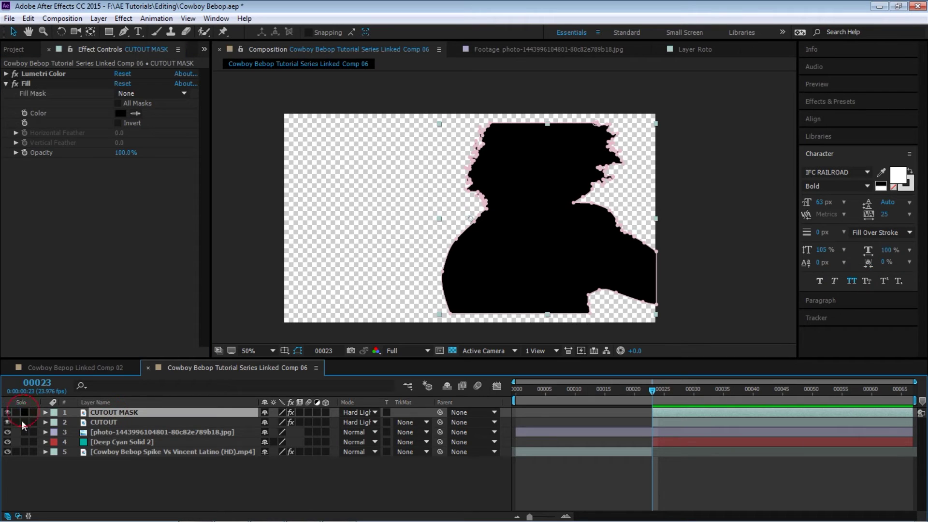
left_click_drag(106, 412, 114, 426)
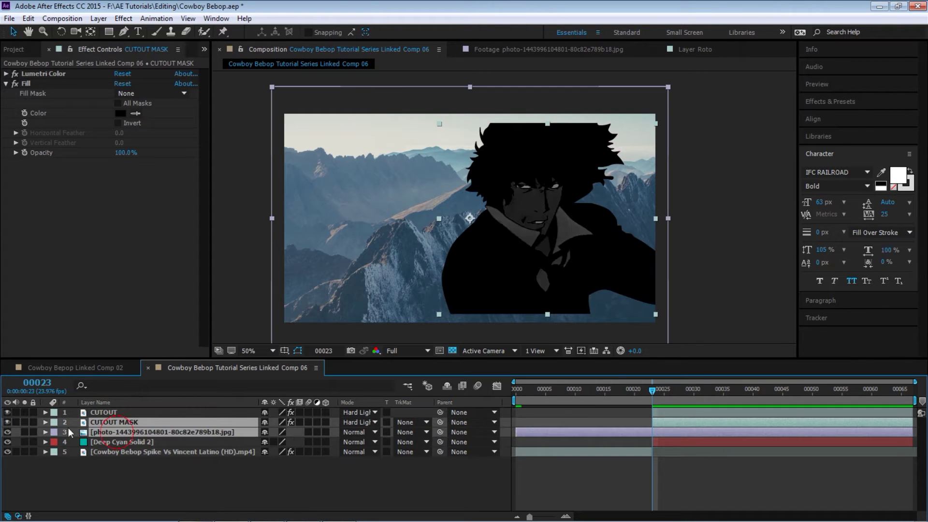
left_click(52, 422)
left_click(83, 316)
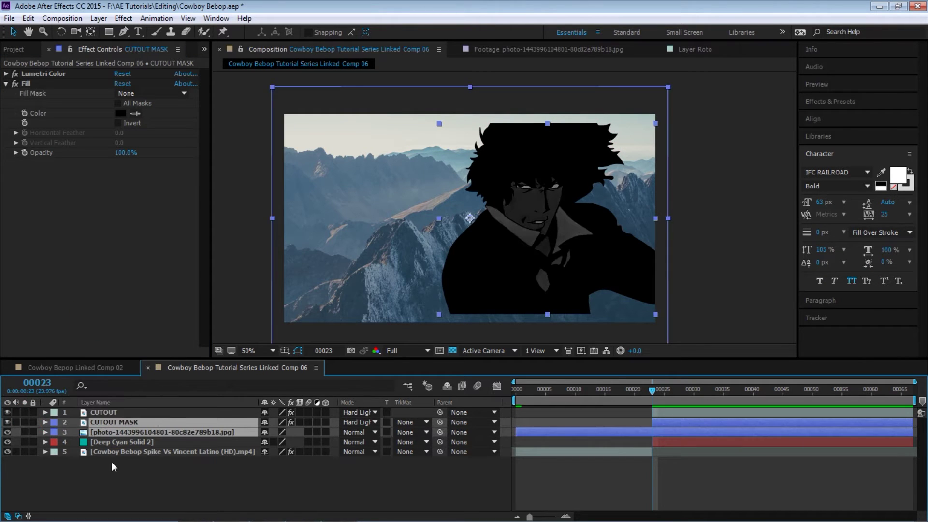
left_click(125, 468)
- Try CUTOUT MASK as an Alpha Matte for the mountain photo layer, then set it to Alpha Inverted Matte instead
left_click(140, 431)
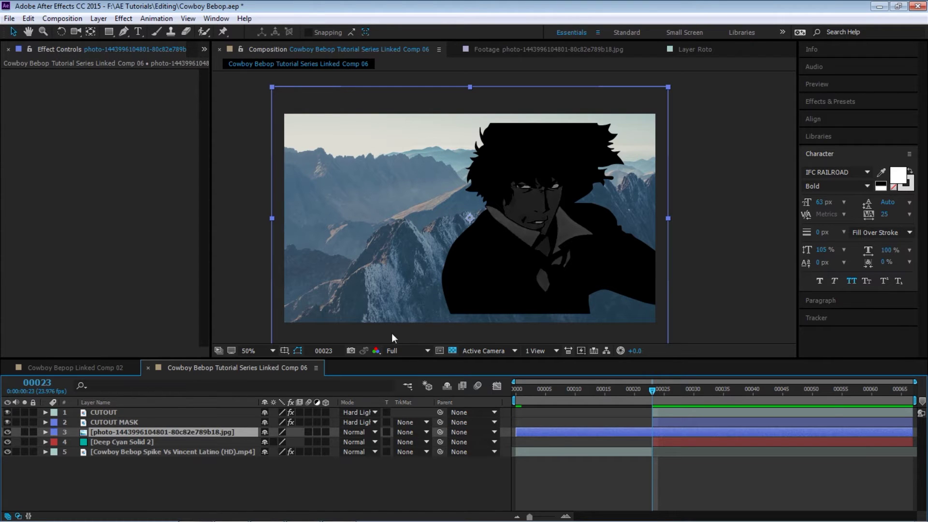
left_click(408, 432)
left_click(427, 453)
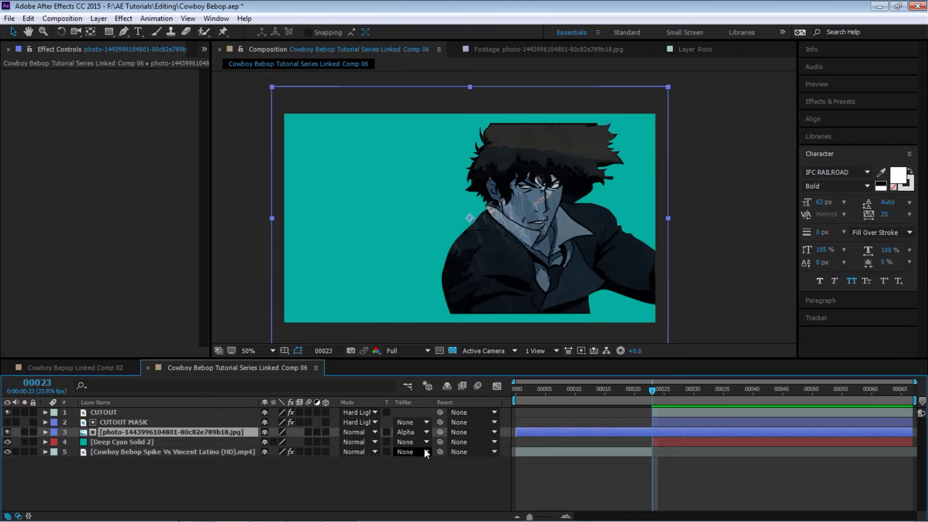
left_click(410, 432)
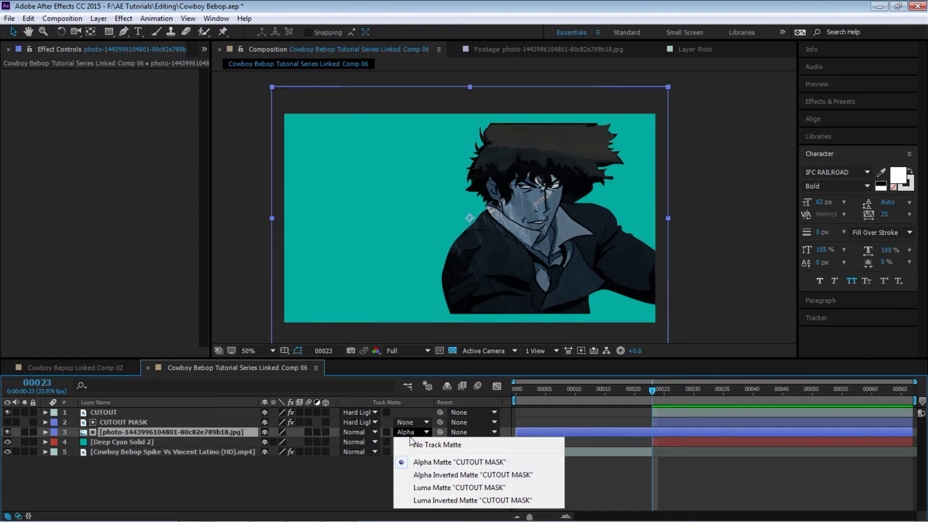
left_click(427, 474)
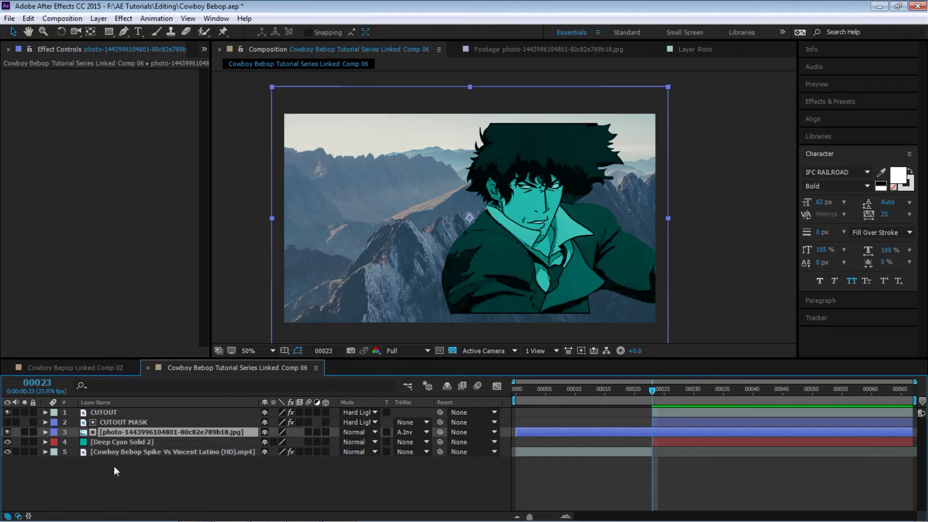
left_click(18, 516)
left_click(18, 515)
- Set the mountain photo layer's blending mode to Overlay, compare it with neighbouring modes such as Lighter Color, and return to Overlay
left_click(366, 433)
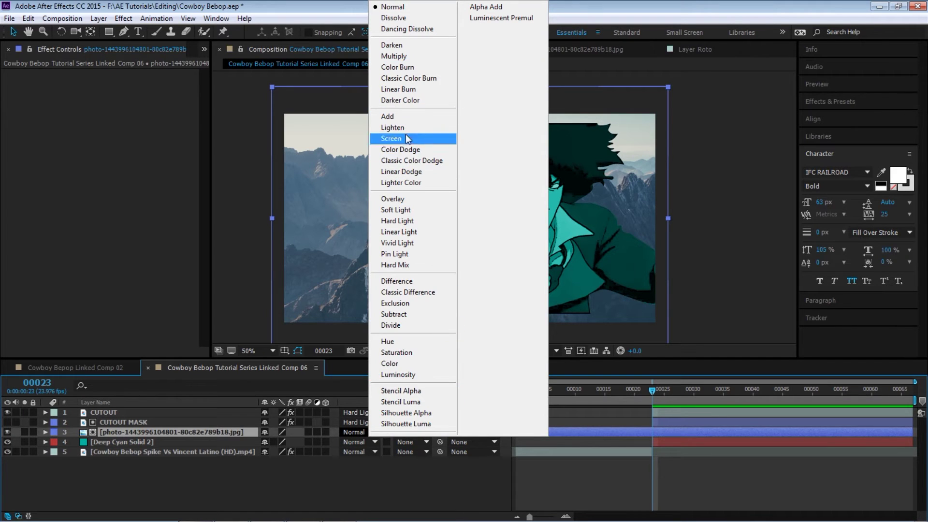
left_click(408, 199)
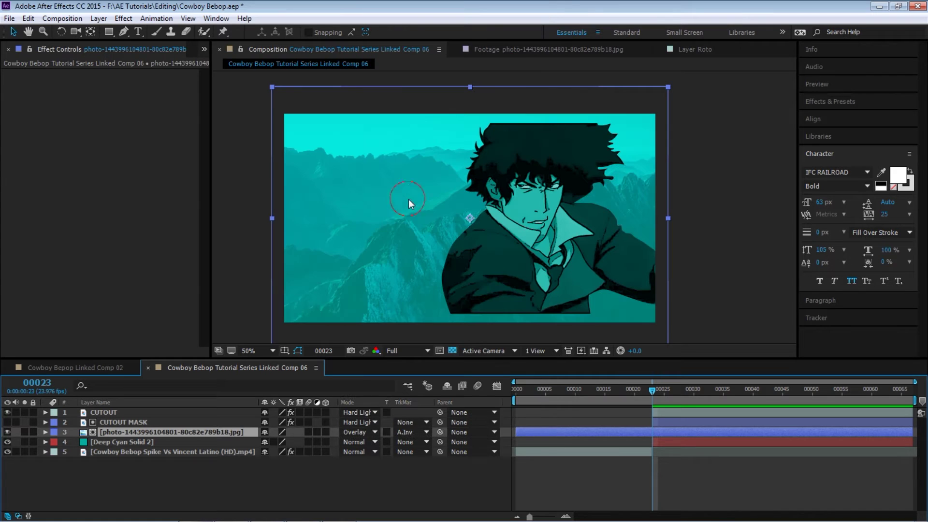
key("shift+minus")
key("shift+minus")
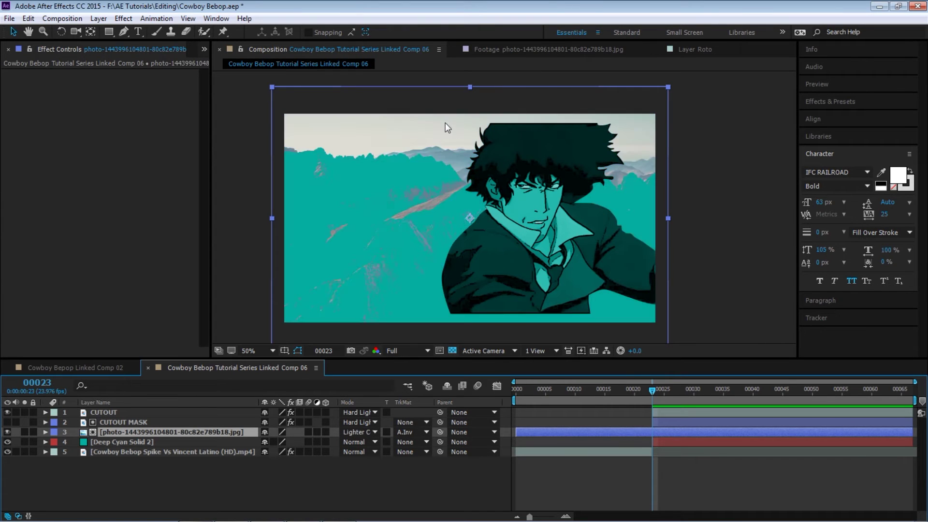
key("shift+equal")
key("shift+equal")
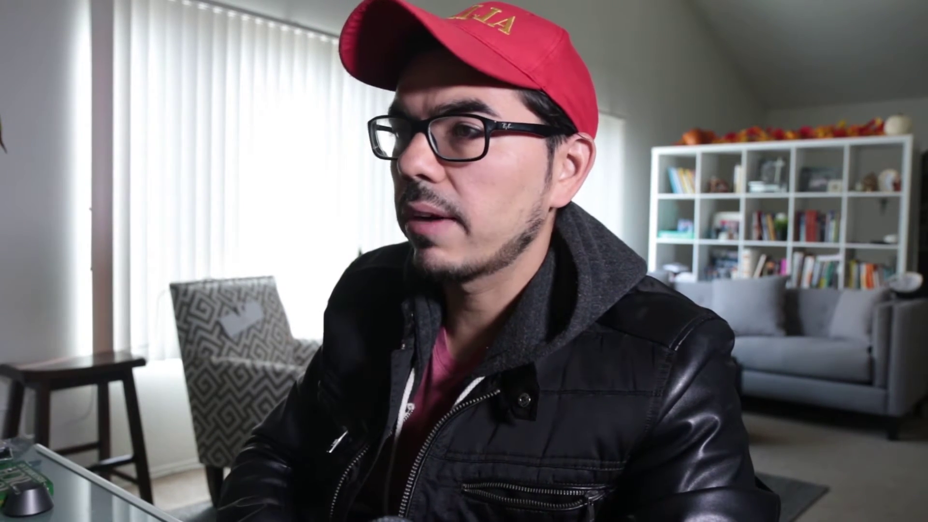
- Apply the Black & White colour correction effect to the mountain photo layer
left_click(124, 18)
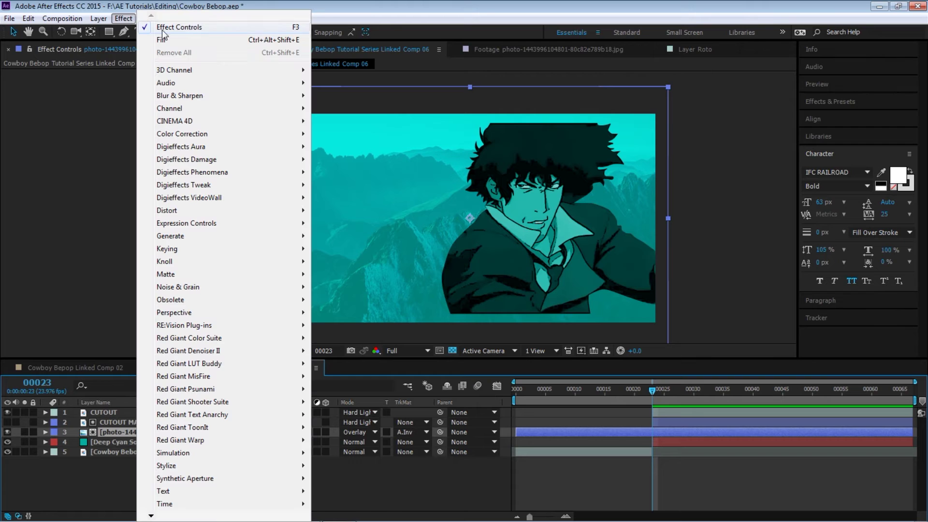
mouse_move(208, 134)
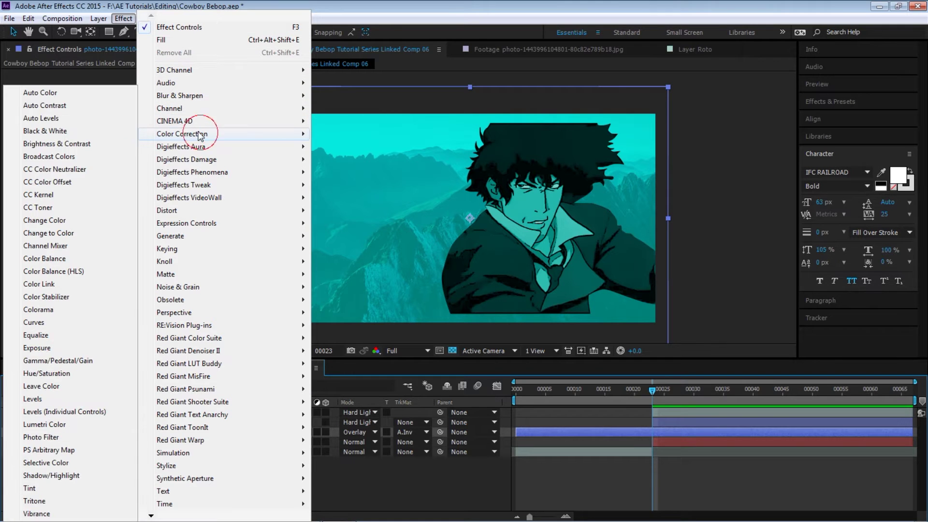
left_click(76, 132)
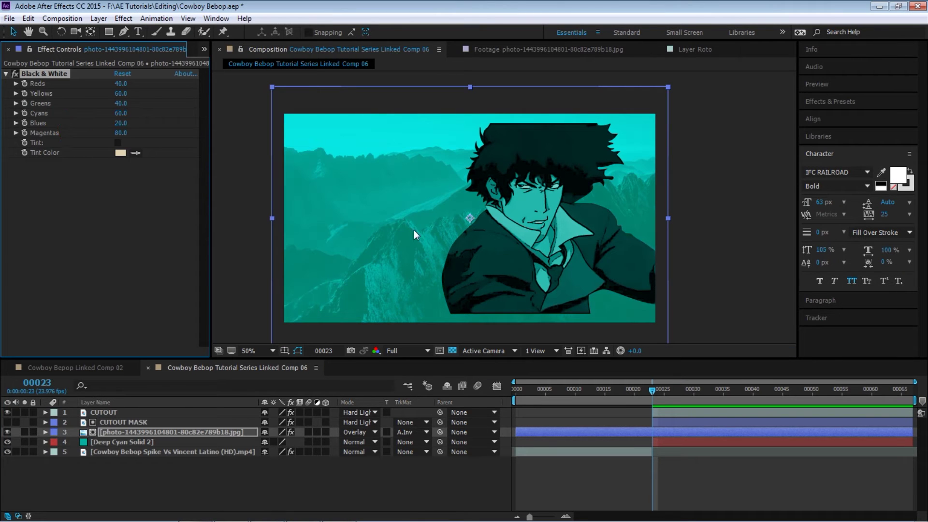
- Add a Levels effect to the mountain photo with Input Black 12 and Input White 187, and deselect the layer
left_click(125, 18)
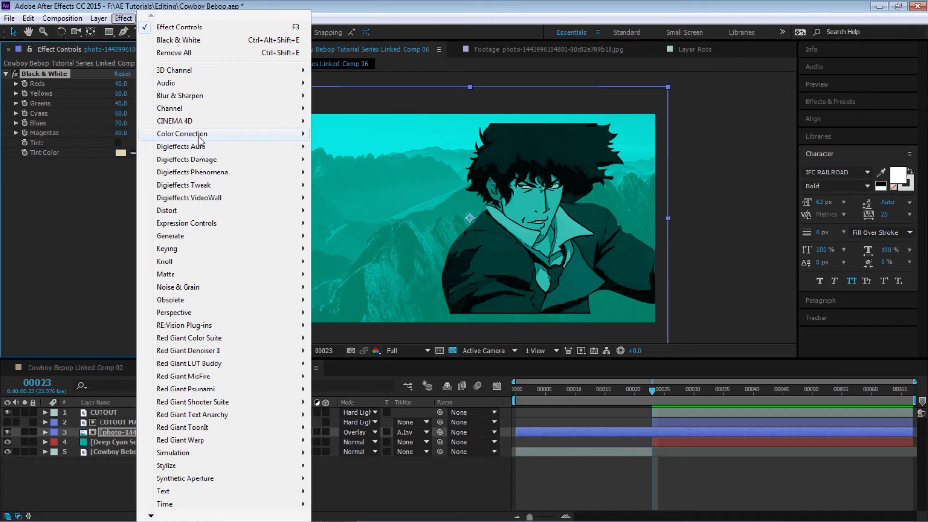
mouse_move(208, 133)
left_click(49, 398)
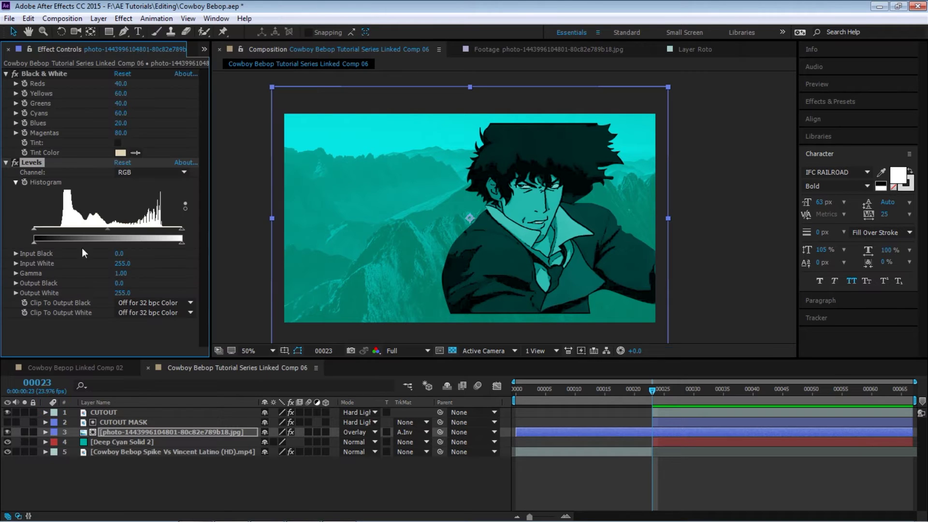
mouse_move(34, 231)
left_mouse_down()
mouse_move(83, 229)
mouse_move(42, 229)
left_mouse_up()
left_click_drag(181, 232, 92, 234)
left_click(228, 488)
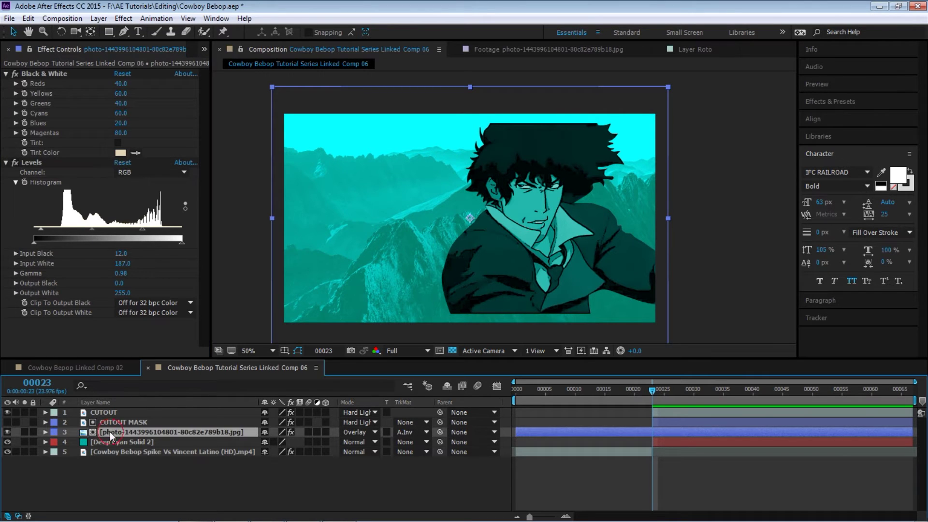
- Add a text layer reading SPIKE over the mountains beside the character
left_click(139, 33)
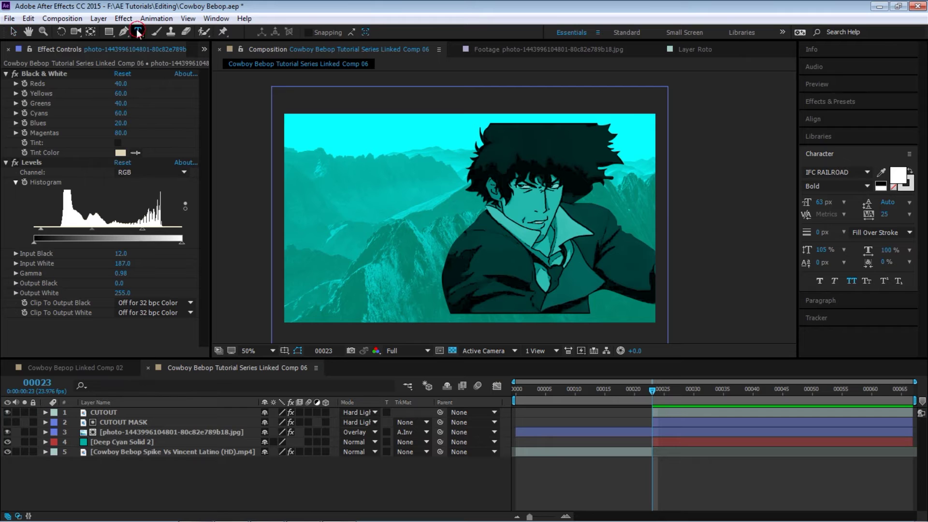
left_click(356, 211)
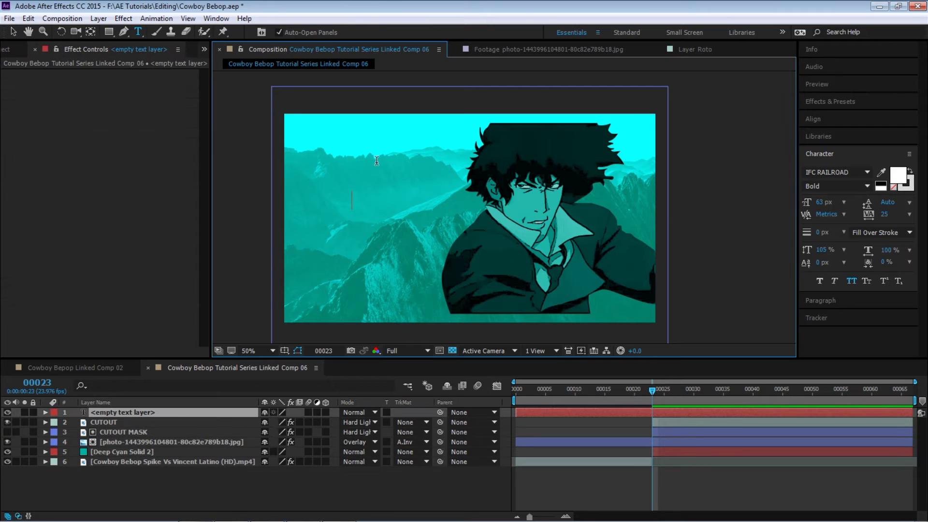
type("SPIKE")
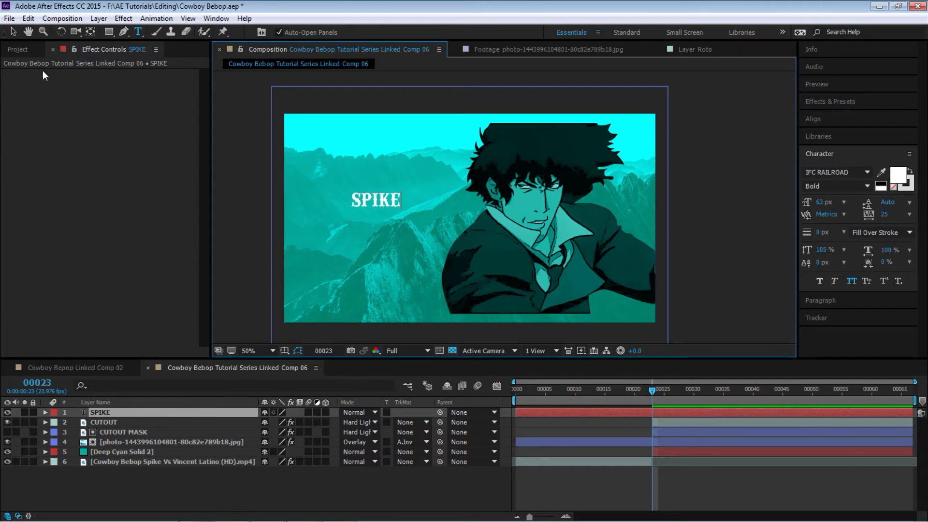
left_click(15, 31)
- Set the SPIKE text in Bleeding Cowboys at 196 px and move it to sit just left of the character's face
left_click(858, 172)
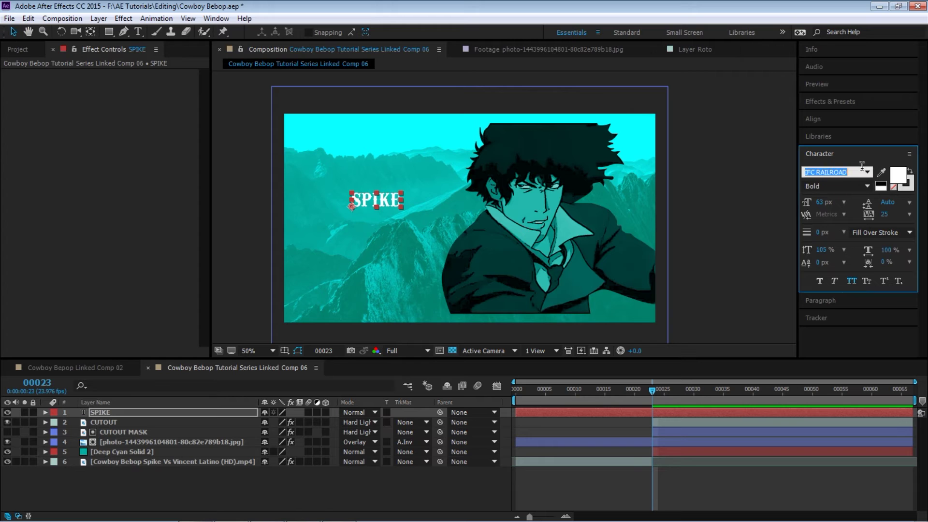
type("Bleeding Cowboys")
key("Return")
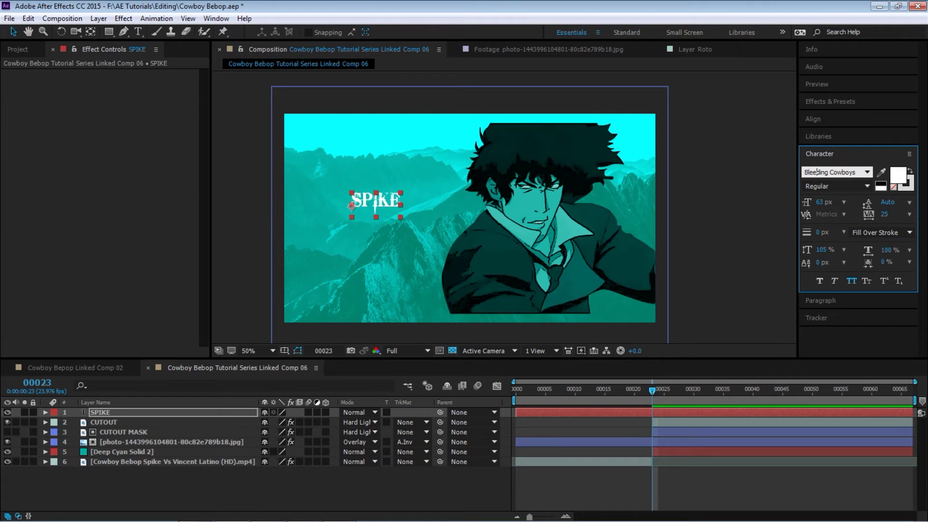
left_click_drag(821, 202, 889, 200)
left_click_drag(477, 197, 444, 212)
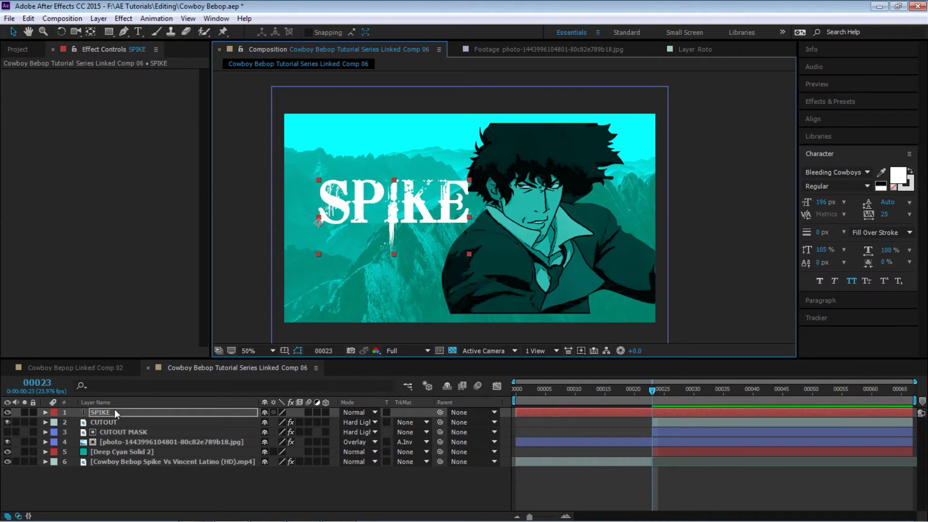
- Add a second text layer reading "cowboy bebop" below the SPIKE title
key("Return")
left_click(138, 31)
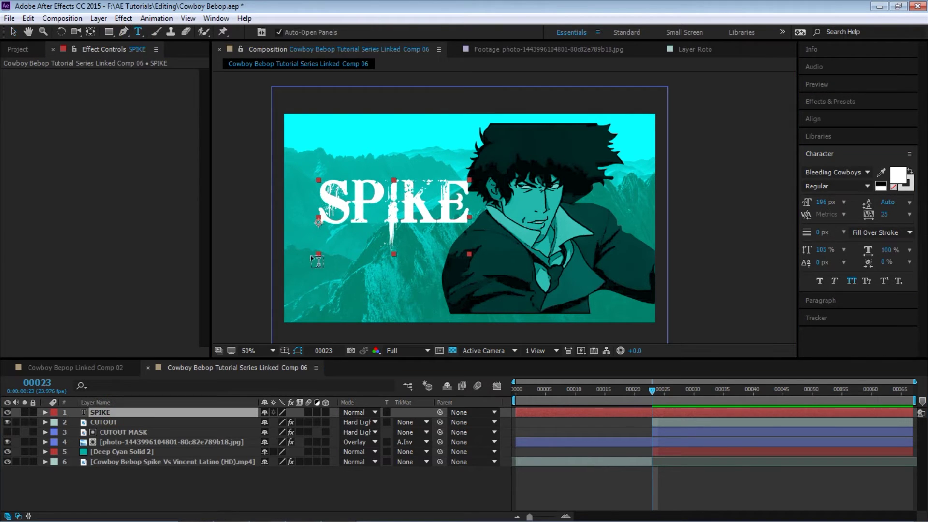
left_click(362, 314)
type("cow")
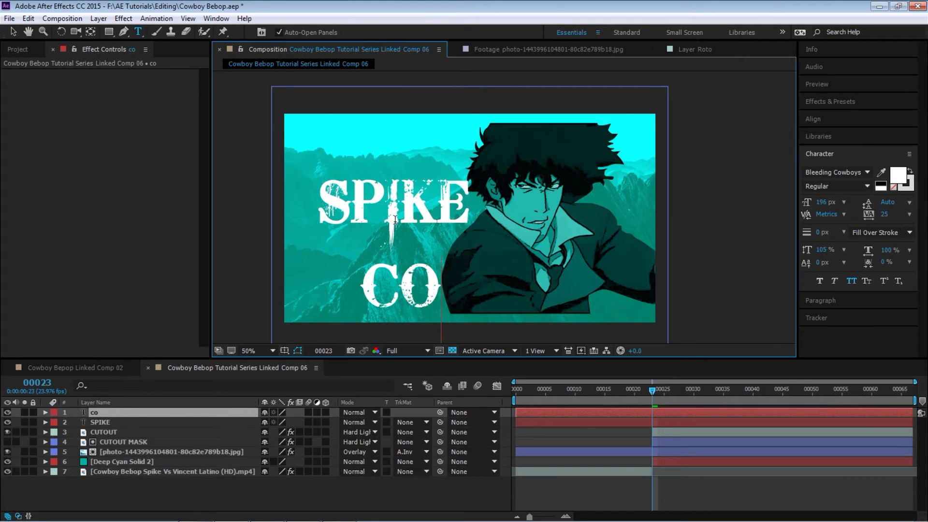
type("boy b")
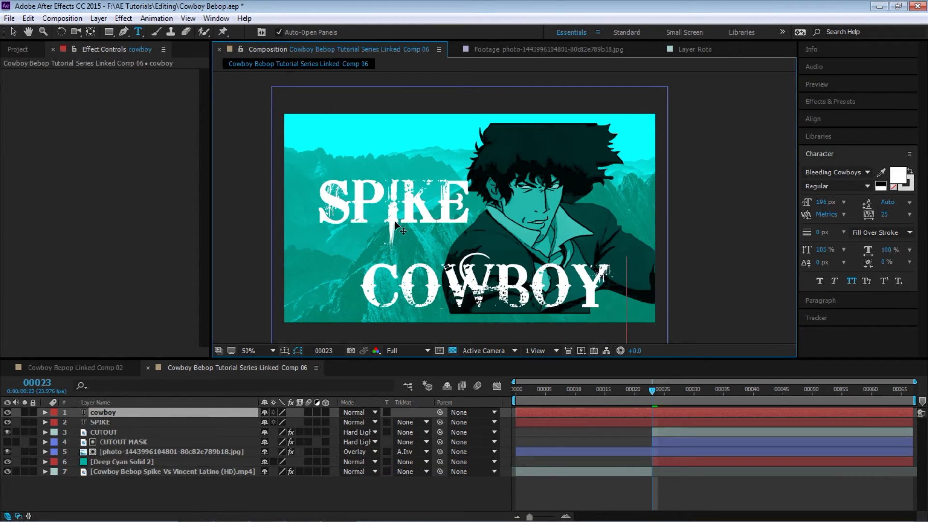
type("ebop")
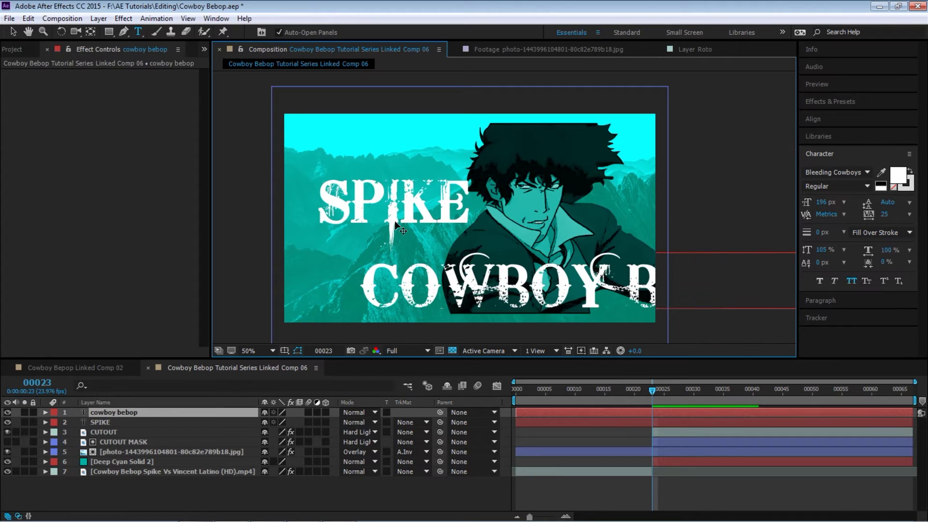
- Set the "cowboy bebop" text in IFC RAILROAD Bold at 84 px and move it closer beneath the SPIKE title
key("ctrl+a")
left_click(835, 173)
type("IFC")
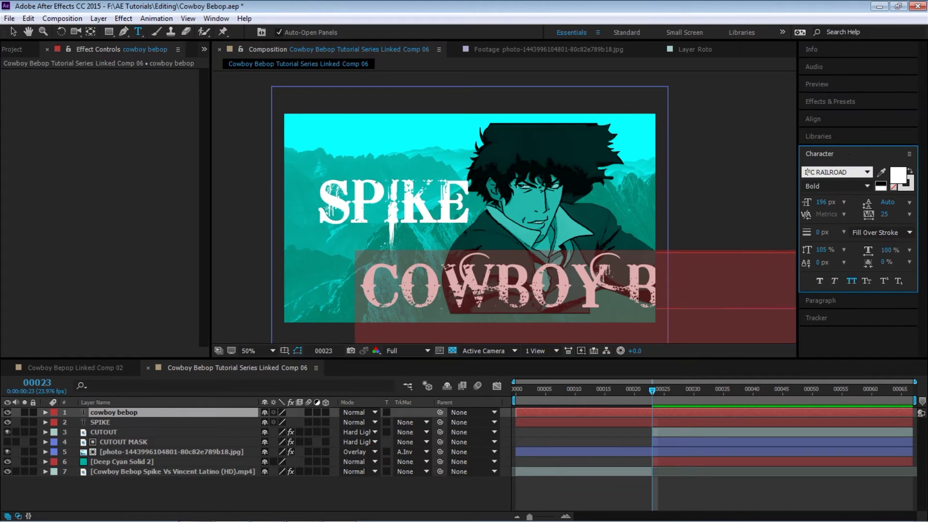
left_click_drag(825, 202, 760, 195)
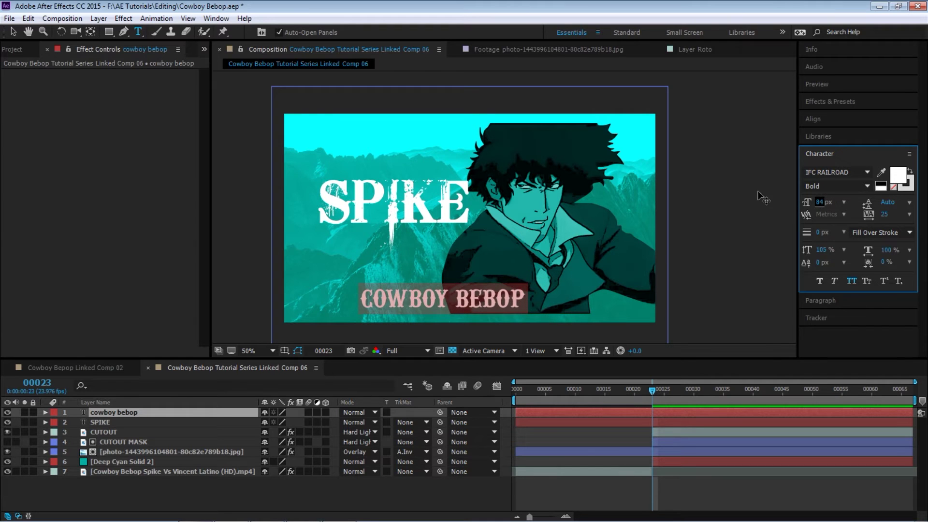
key("v")
left_click_drag(462, 304, 437, 273)
- Trim the two text layers, CUTOUT, CUTOUT MASK and the mountain photo so they start at frame 23
left_click(108, 423, "shift")
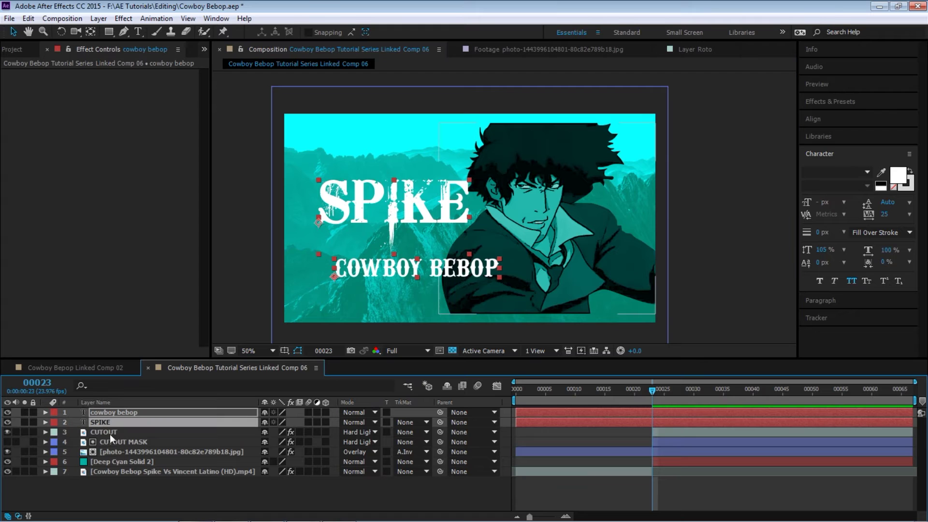
left_click(110, 432, "shift")
left_click(115, 441, "shift")
left_click(121, 452, "shift")
key("alt+bracketleft")
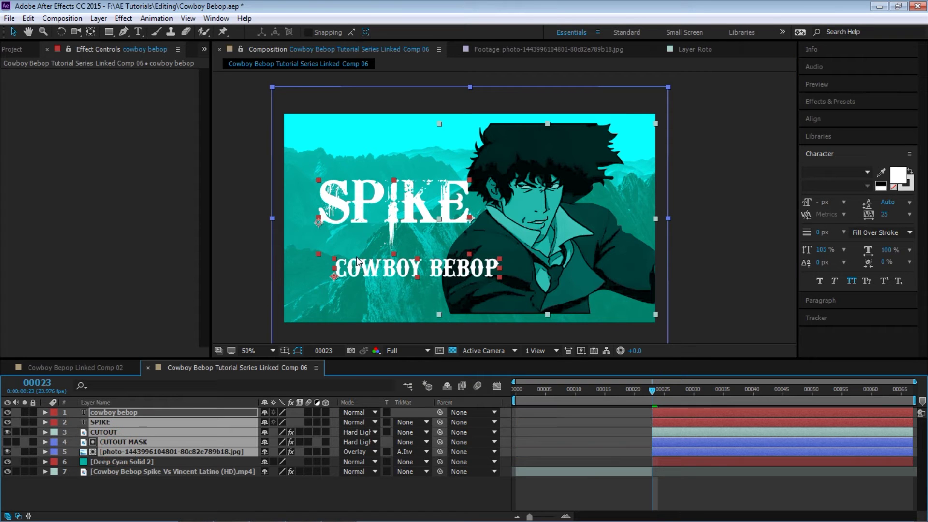
- Add Deep Cyan Solid 2 to the selected layers and pre-compose them all as "CUTOUT Pre-comp"
left_click(122, 462, "shift")
left_click(99, 19)
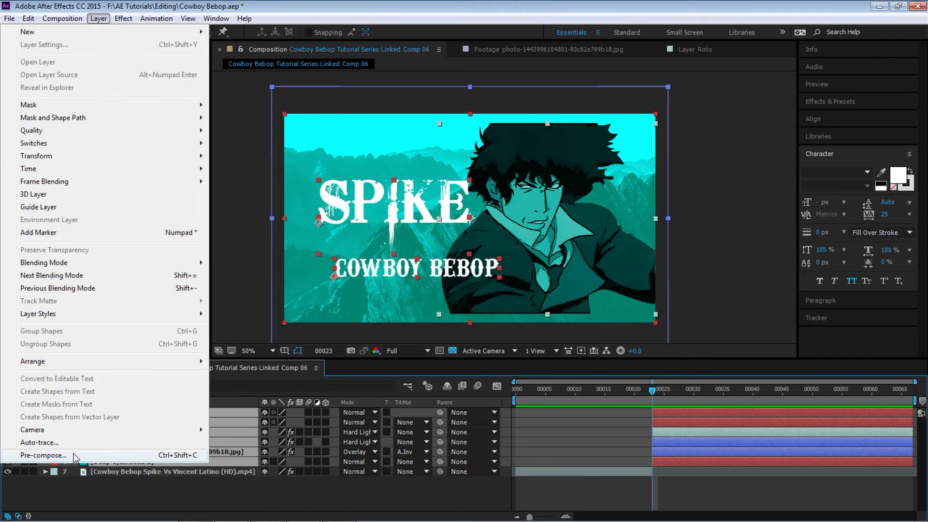
left_click(43, 454)
left_click(445, 205)
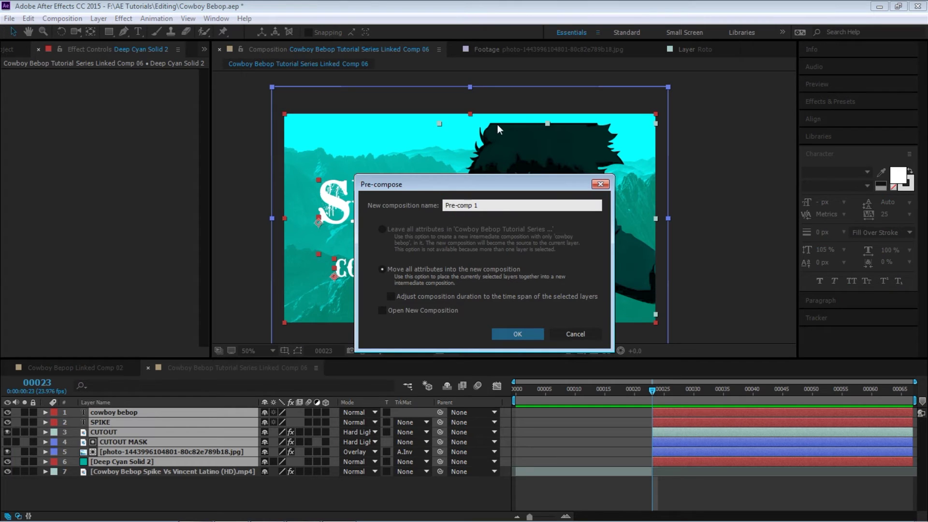
type("CUTOUT")
key("End")
key("BackSpace")
key("BackSpace")
key("Return")
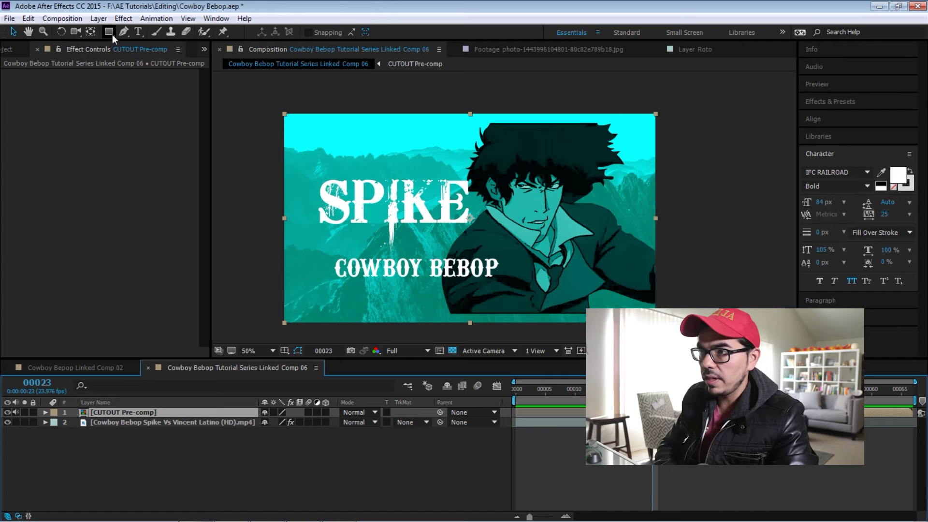
- Draw a trial rectangular mask around the centre of the CUTOUT Pre-comp layer and delete the mask
left_click(112, 35)
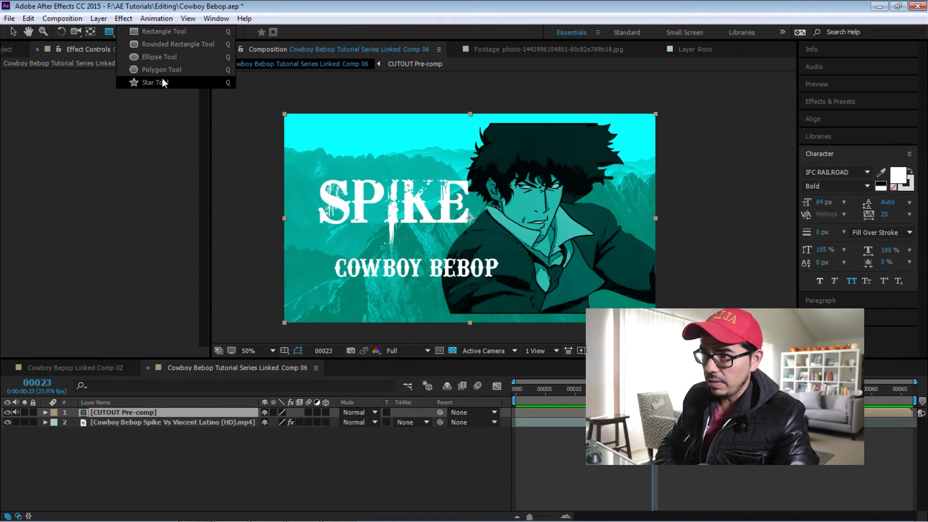
left_click(118, 18)
left_click(42, 40)
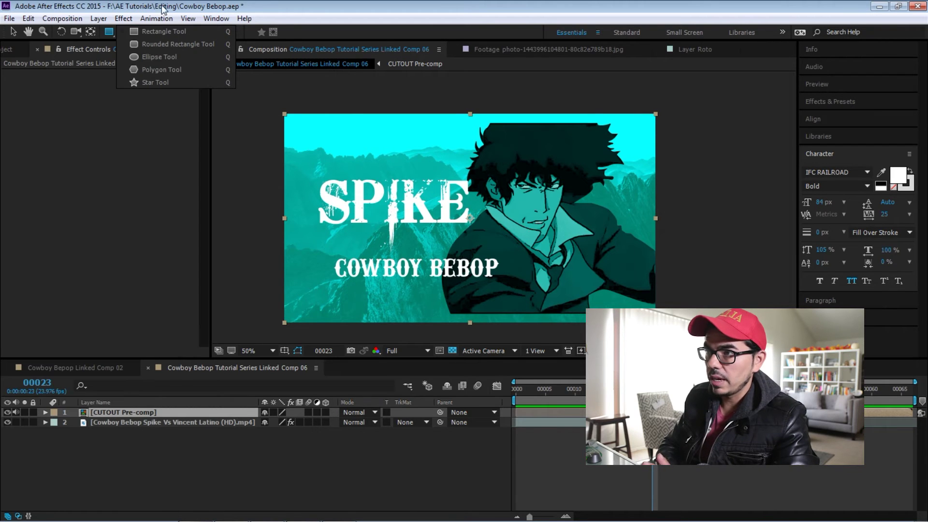
left_click(134, 97)
left_click(125, 412)
left_click(109, 32)
left_click_drag(329, 150, 603, 296)
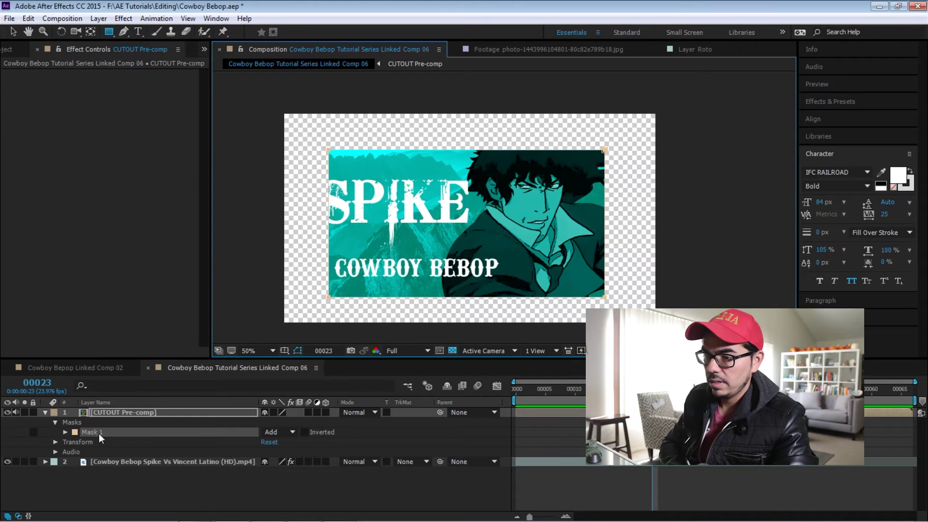
key("Delete")
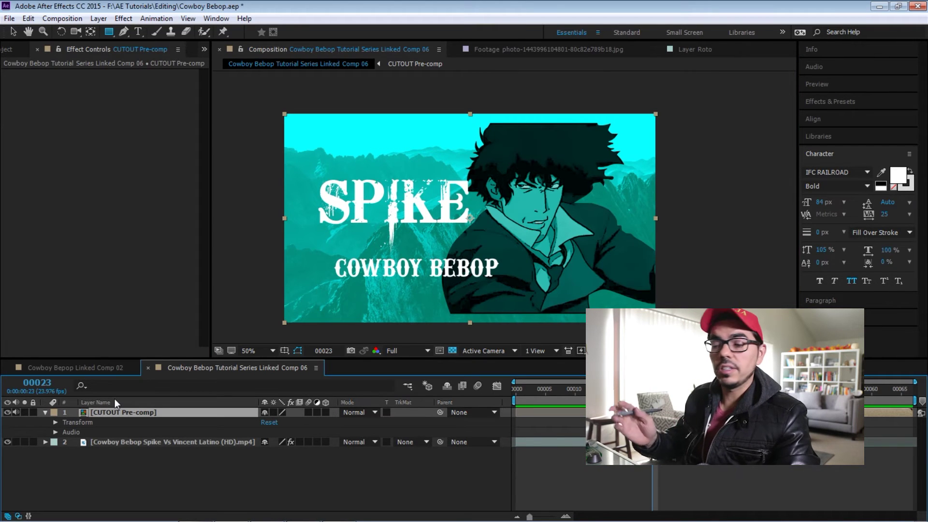
left_click(44, 412)
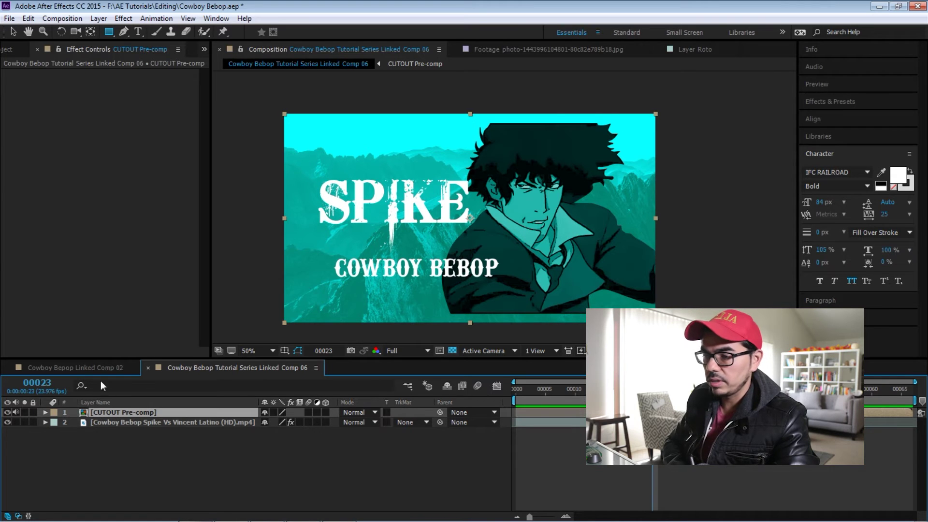
- Draw a trial white rectangle as a new shape layer with no layer selected, and delete it
left_click(153, 442)
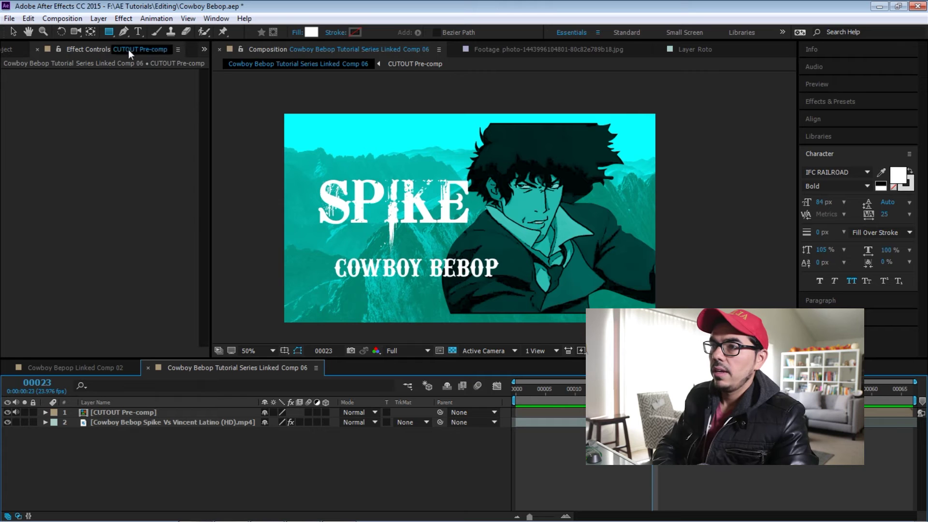
left_click_drag(357, 155, 495, 298)
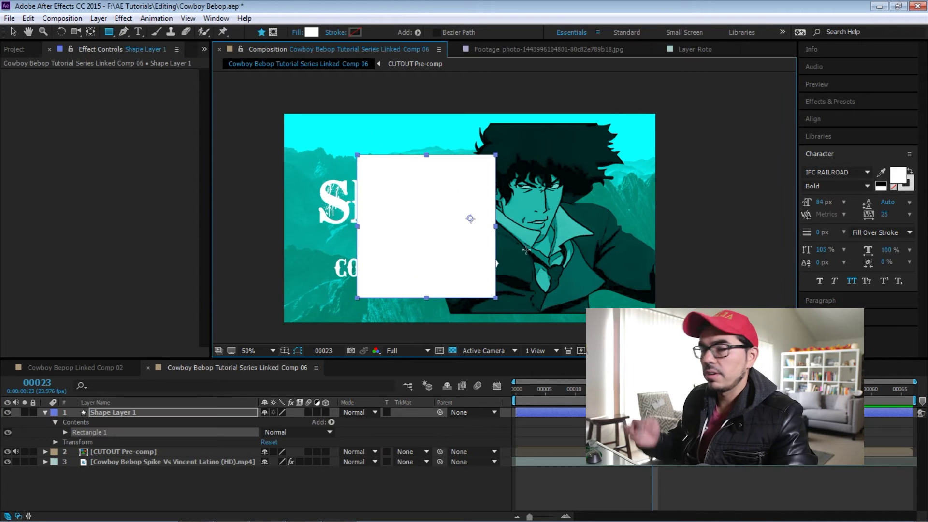
key("Delete")
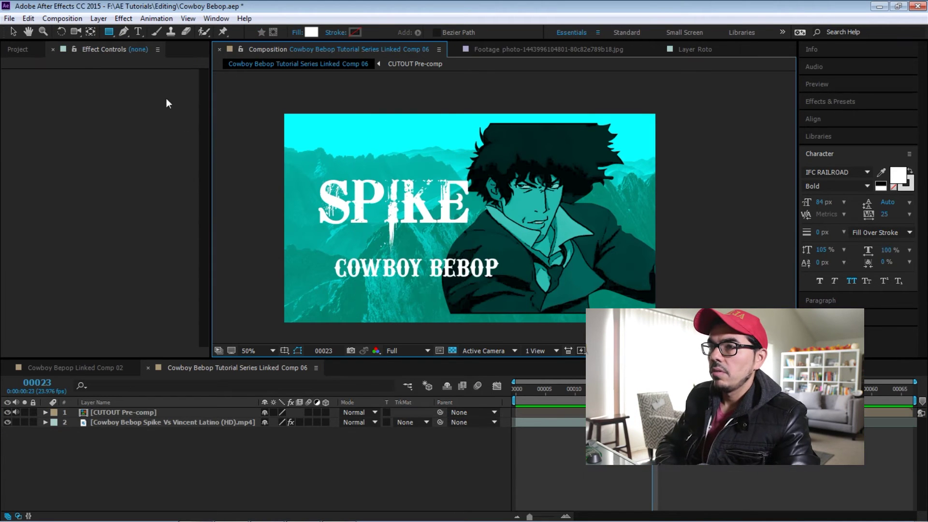
- Create a comp-sized white rectangle shape layer, resize it to 160 by 601 and set its path position to -520, 0
double_click(110, 32)
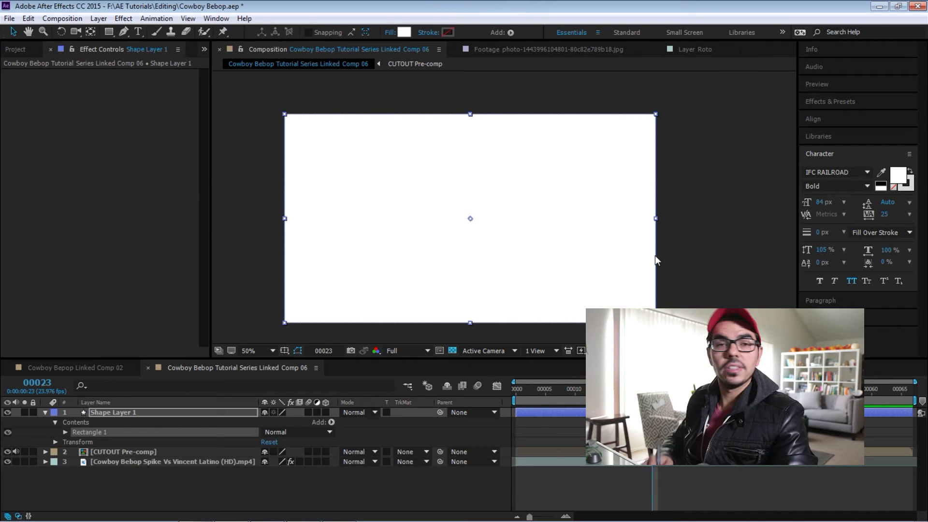
left_click(65, 432)
left_click_drag(156, 359, 155, 322)
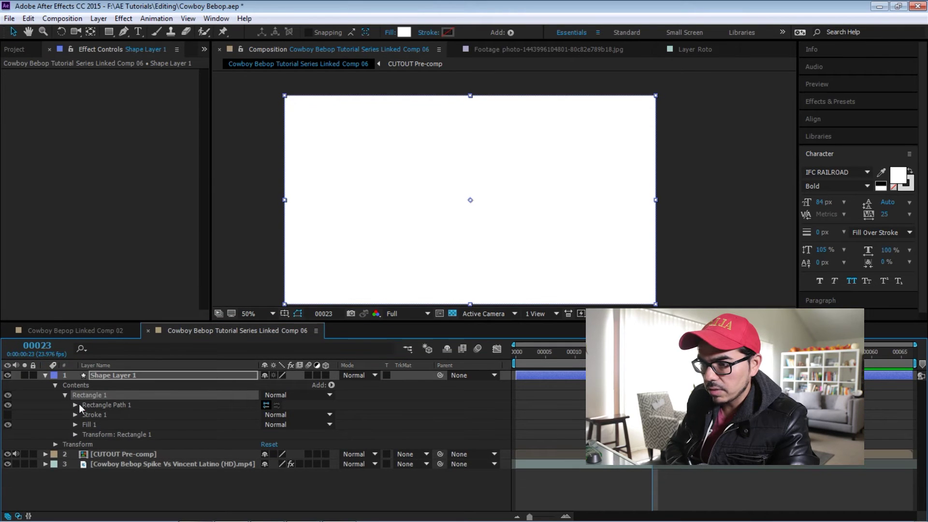
left_click(75, 405)
mouse_move(280, 414)
left_mouse_down()
mouse_move(259, 415)
mouse_move(297, 414)
mouse_move(222, 419)
mouse_move(280, 420)
left_mouse_up()
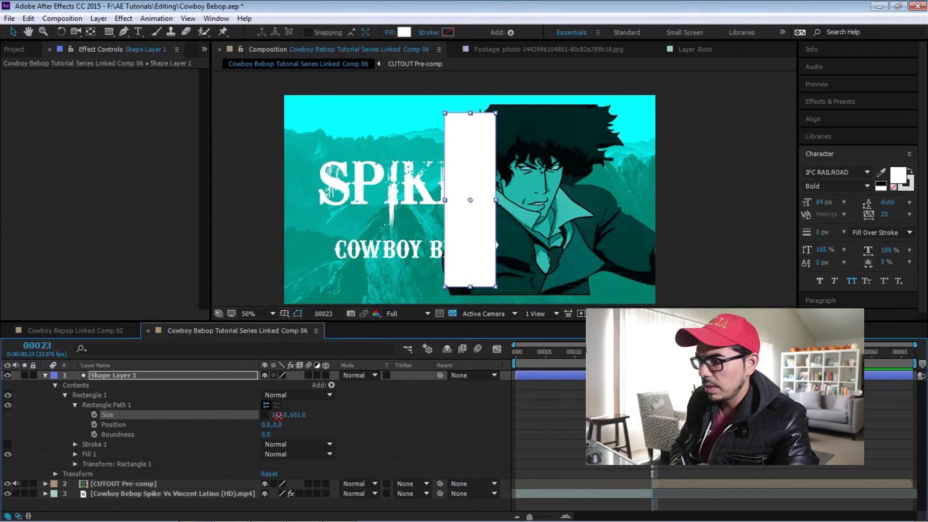
left_click(279, 415)
type("160")
key("Return")
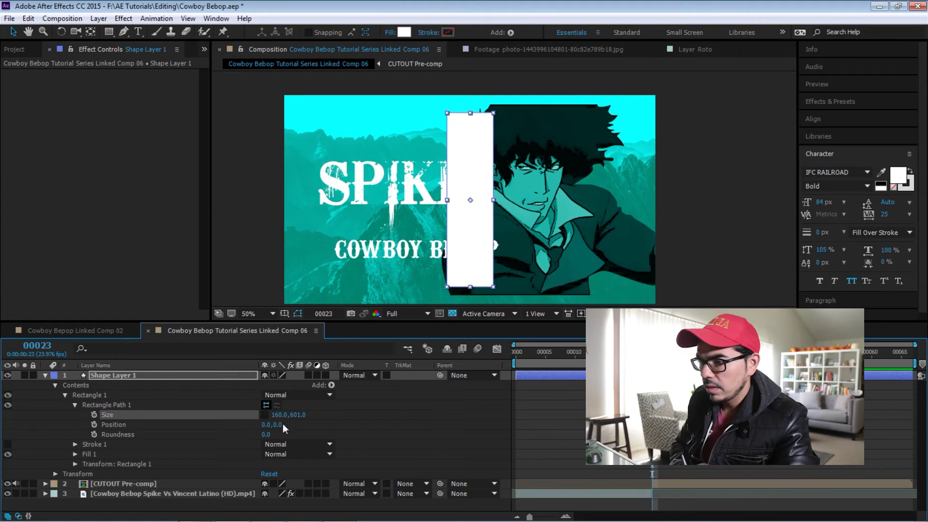
left_click_drag(265, 426, 231, 421)
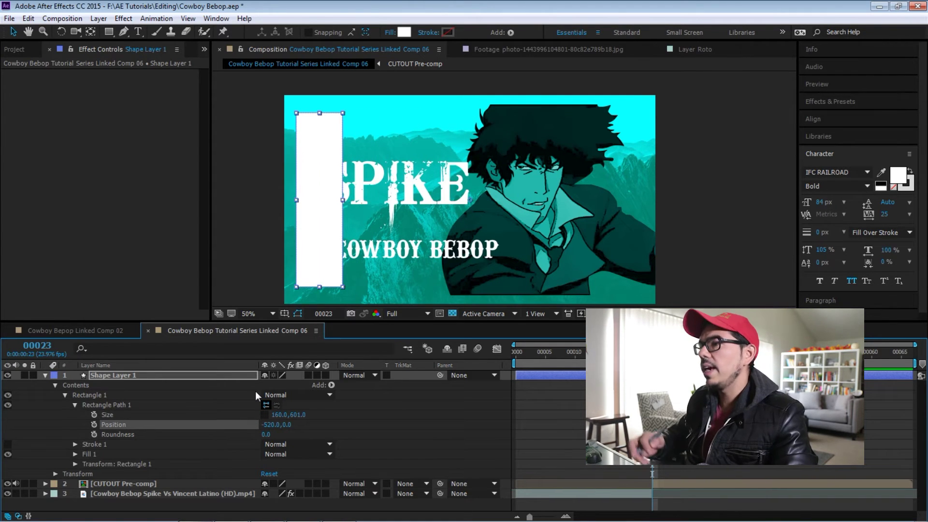
- Add a Repeater to the rectangle shape and set its number of copies to 7
left_click(109, 32)
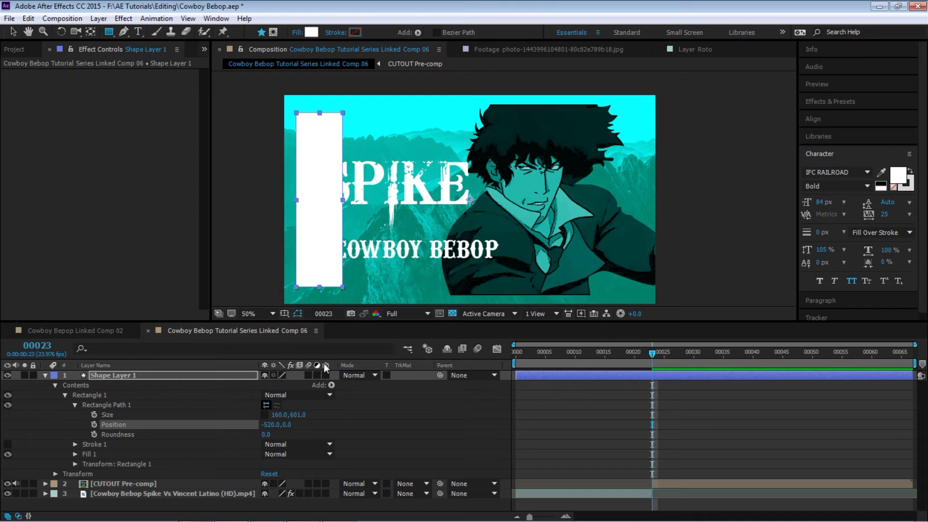
left_click(331, 384)
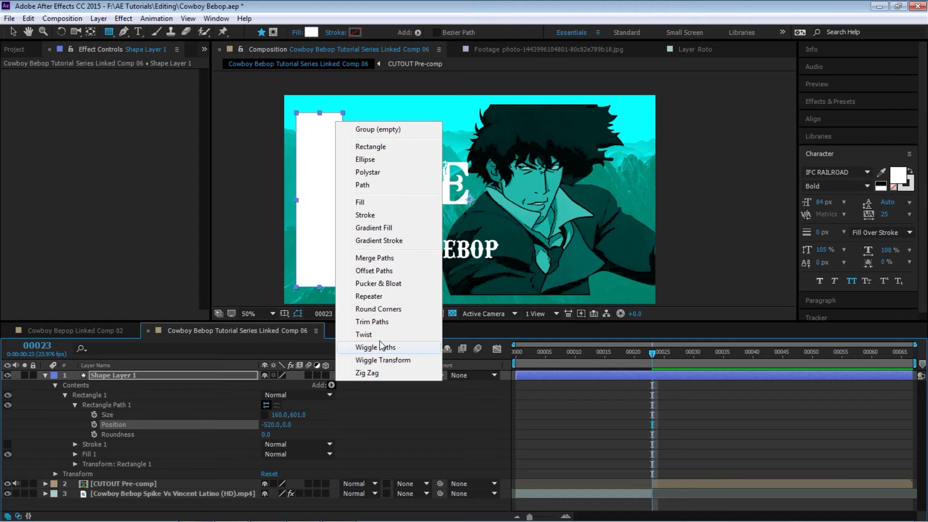
left_click(369, 295)
left_click(74, 463)
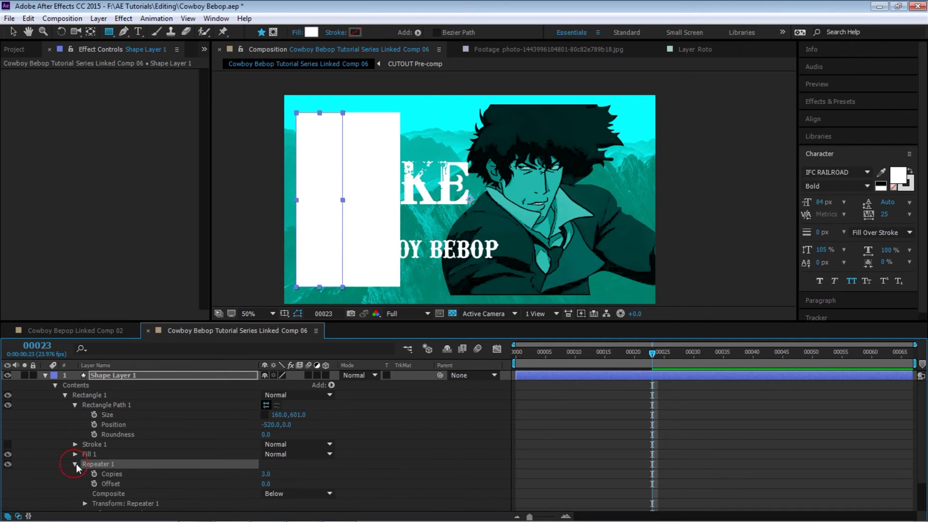
left_click(266, 474)
type("7")
key("Return")
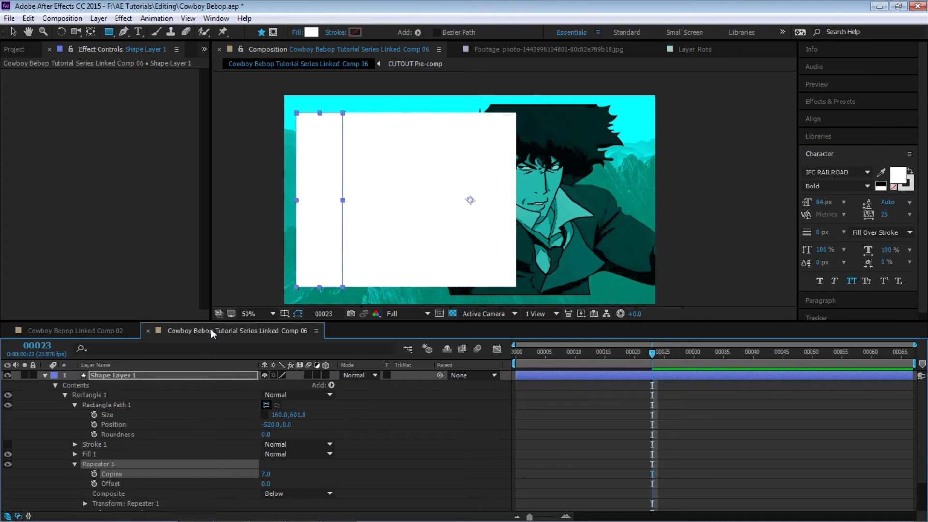
- Space the bars across the frame with a repeater position of 178, 0 and a rectangle path position of -532, 0
left_click_drag(207, 321, 207, 264)
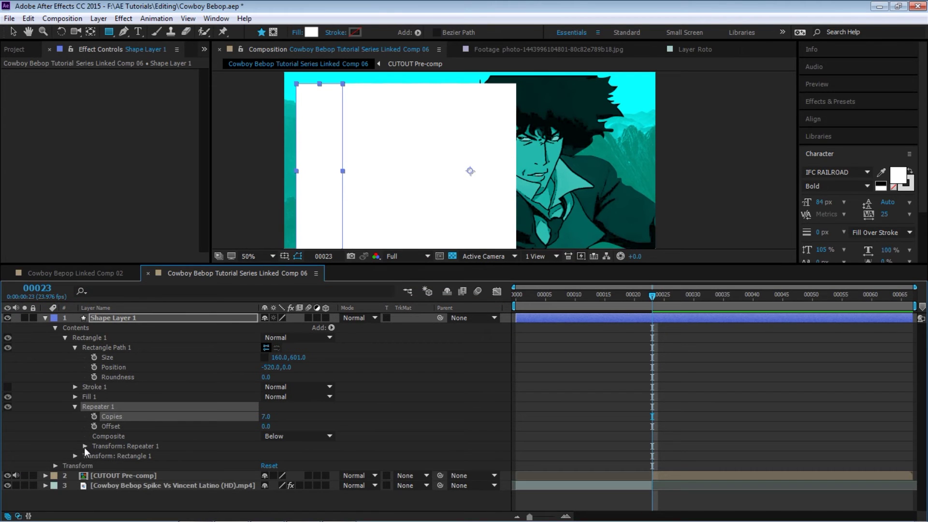
left_click(84, 446)
left_click_drag(273, 467, 309, 461)
left_click_drag(271, 368, 268, 368)
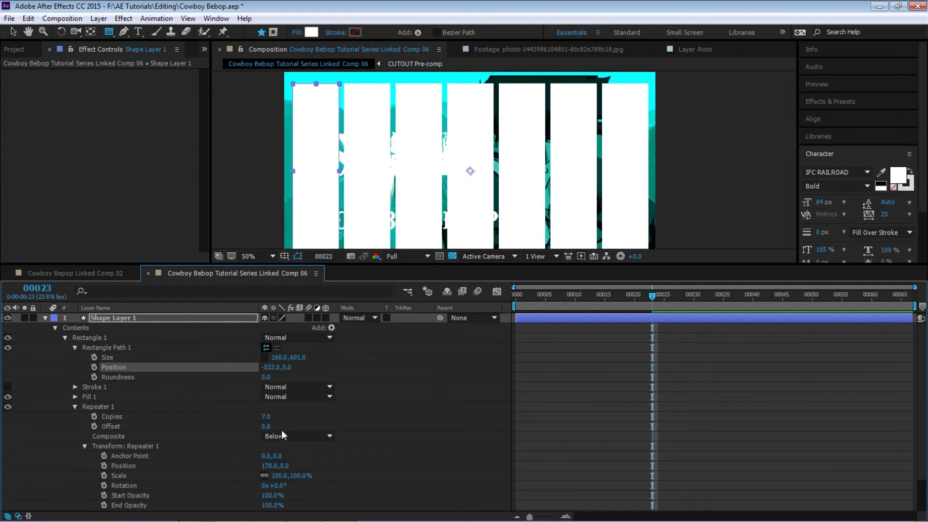
- Trim Shape Layer 1 to start at frame 23 and close the audio settings window
left_click(45, 318)
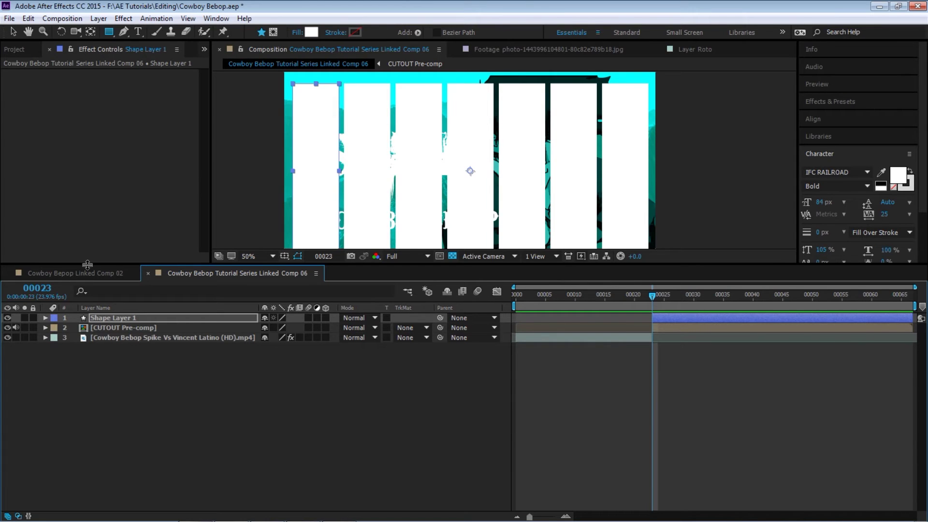
left_click(45, 318)
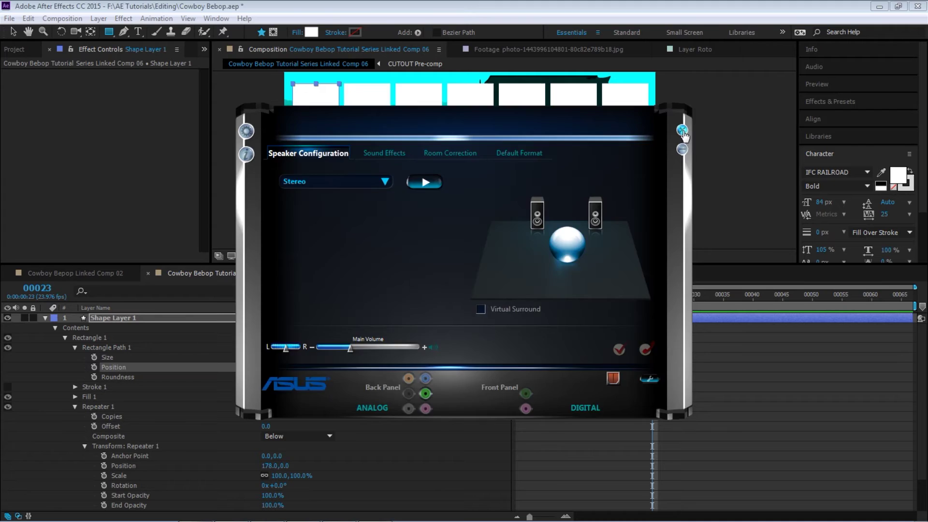
left_click(681, 130)
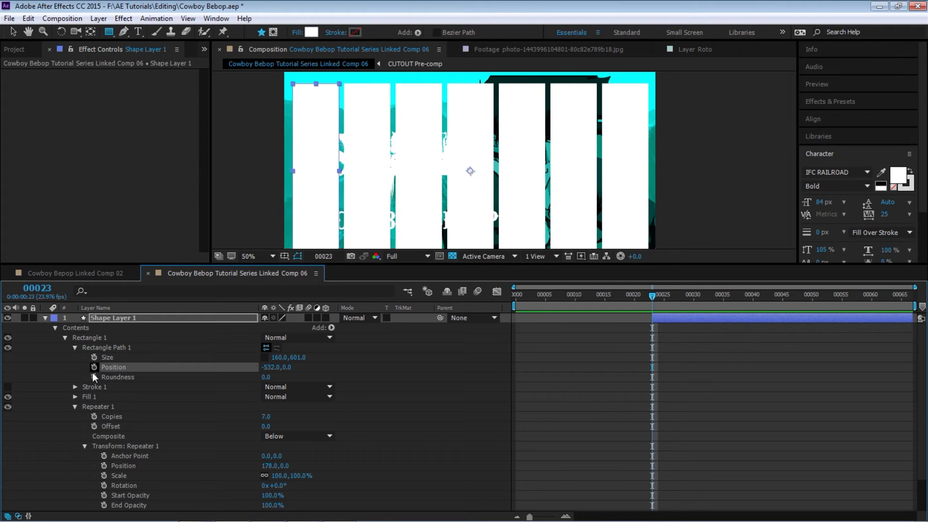
- Keyframe the repeater's Copies from 0 at frame 23 to 7 at frame 35, and scrub through the bar animation
left_click(93, 416)
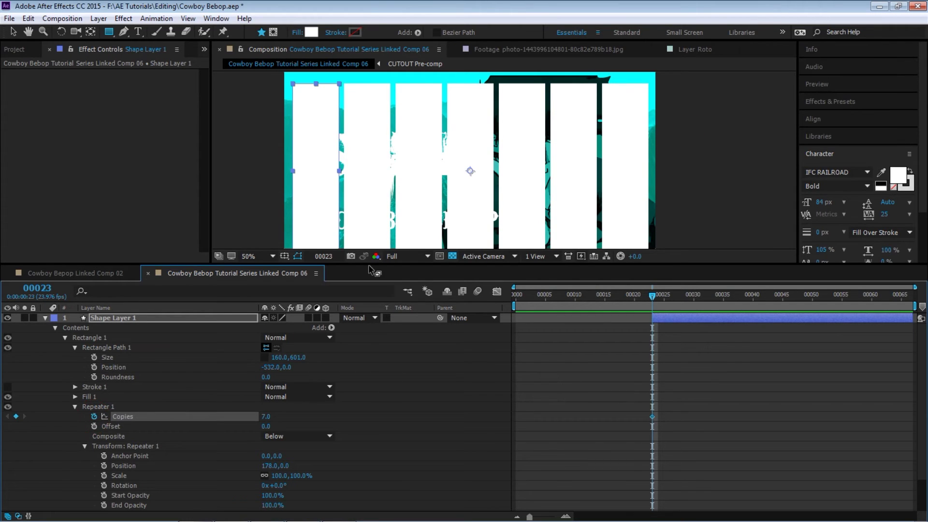
key("u")
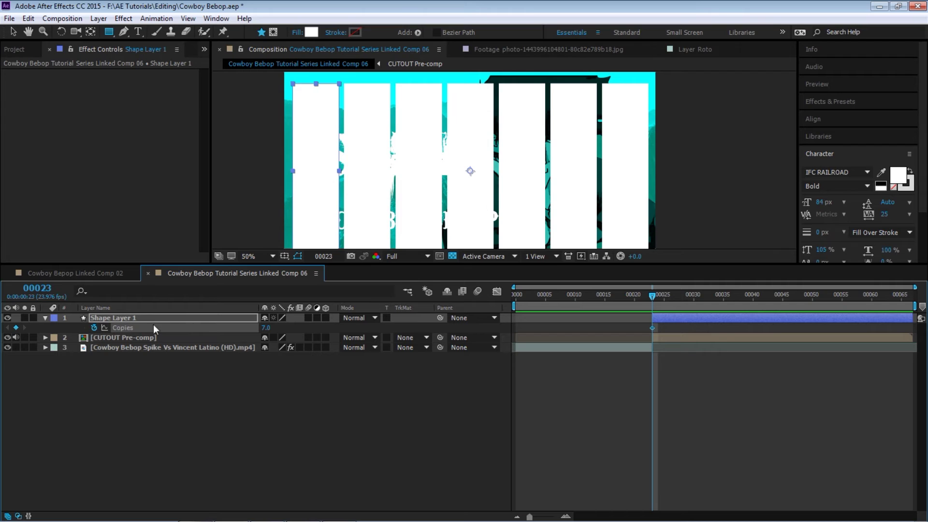
left_click_drag(658, 297, 725, 300)
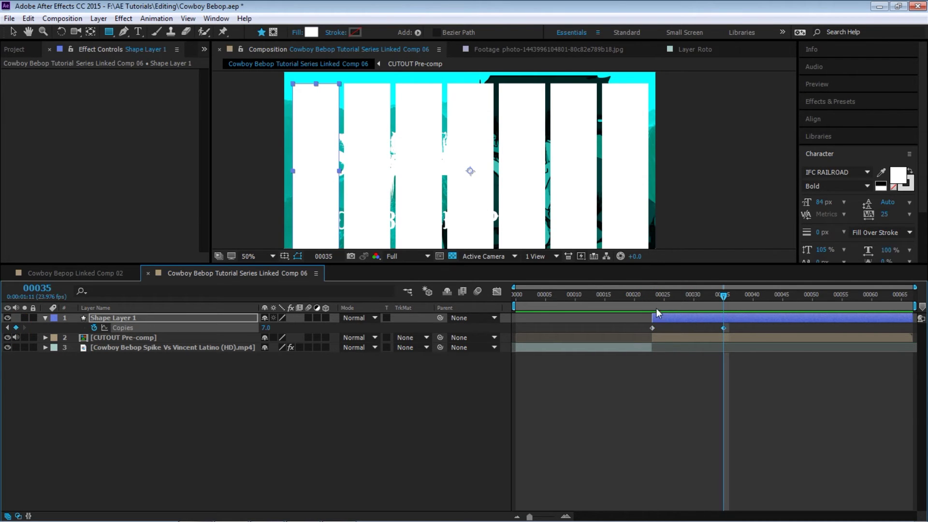
key("j")
left_click(268, 328)
type("0")
key("Return")
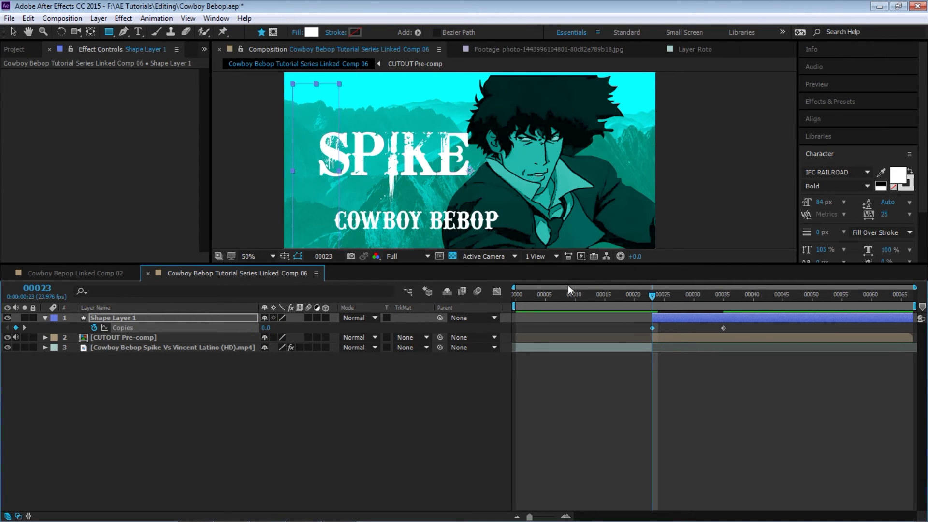
left_click_drag(570, 264, 570, 318)
left_click_drag(639, 351, 724, 351)
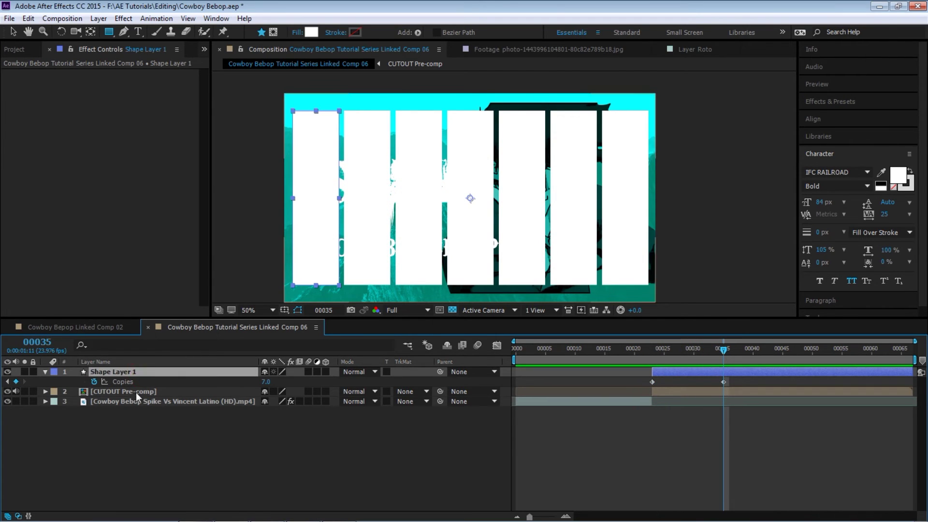
left_click(68, 391)
left_click(45, 372)
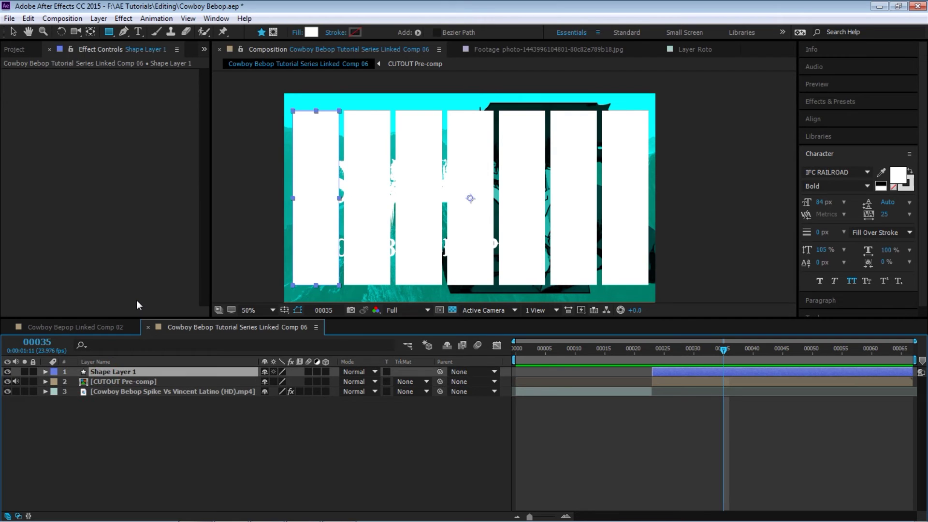
- Rename Shape Layer 1 as Boxes
key("Return")
type("Boxes")
key("Return")
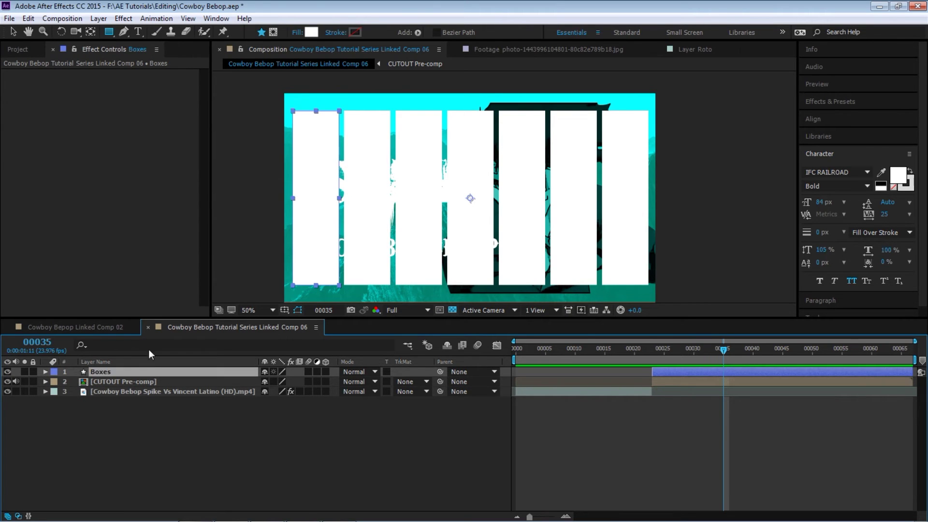
- Set the CUTOUT Pre-comp layer's track matte to Alpha Matte "Boxes" and preview the bar reveal
left_click(142, 382)
left_click(410, 382)
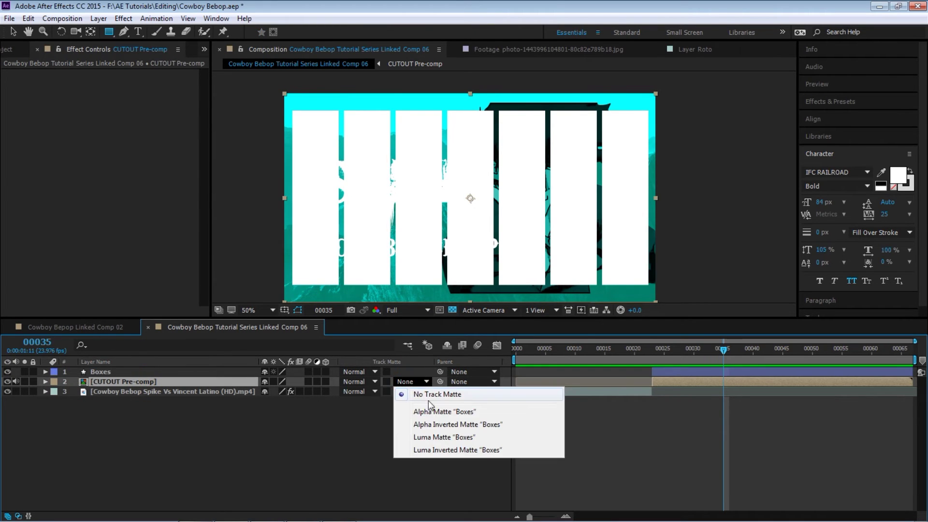
left_click(434, 409)
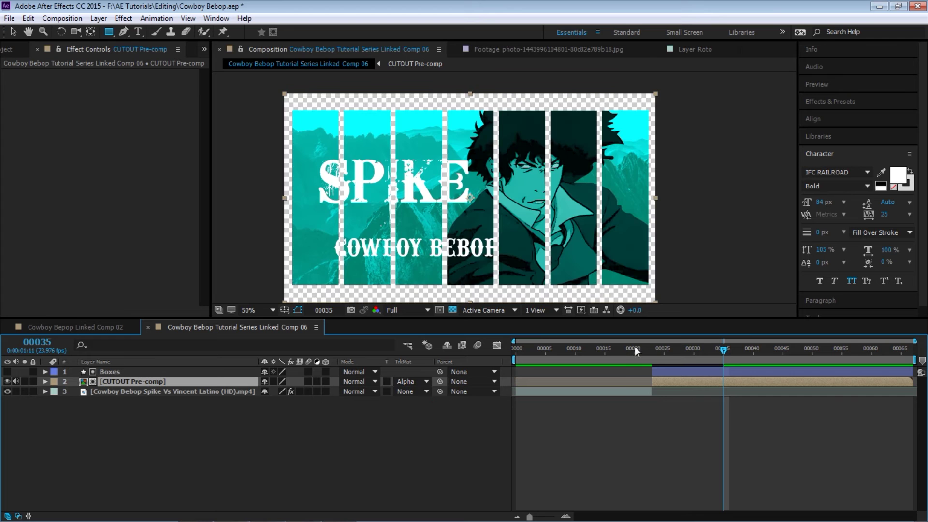
left_click(625, 349)
key("space")
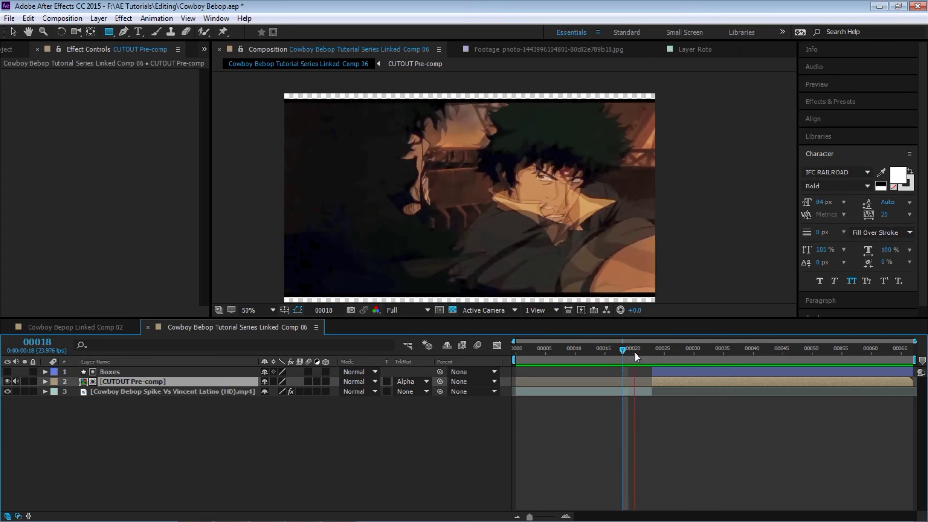
key("space")
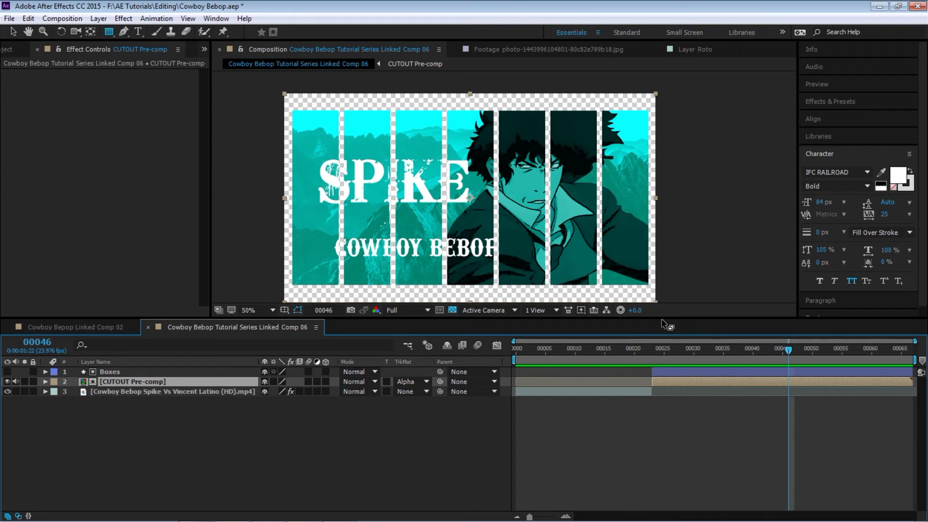
left_click_drag(646, 356, 634, 370)
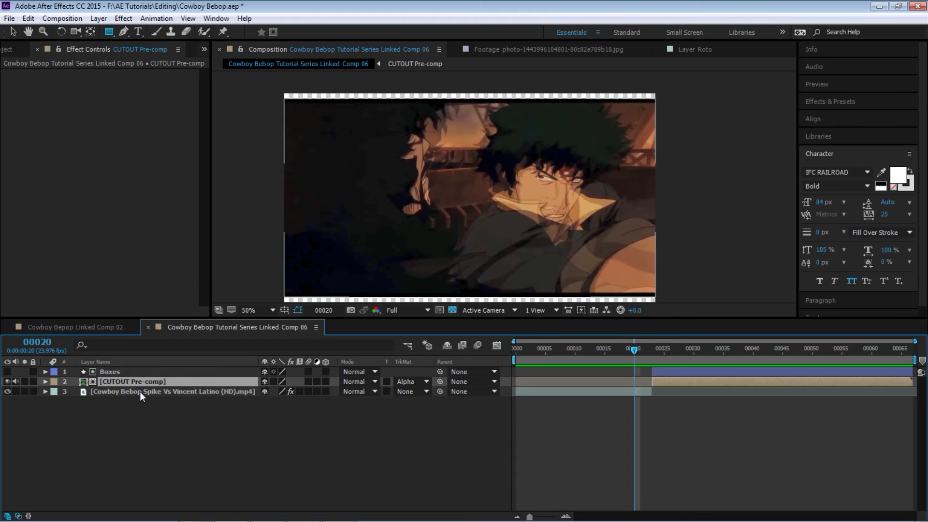
- Duplicate the Cowboy Bebop video layer and make the copy run from frame 23 to the end of the composition
left_click(140, 391)
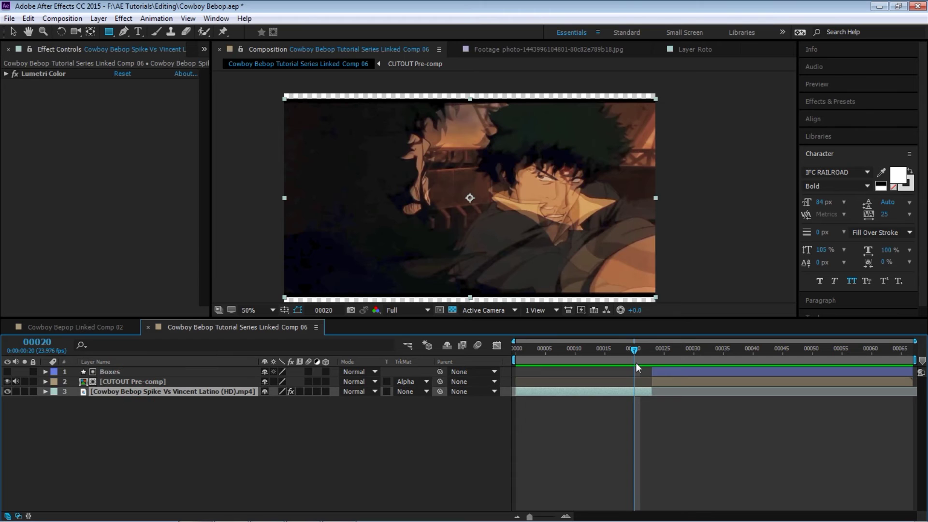
left_click(651, 351)
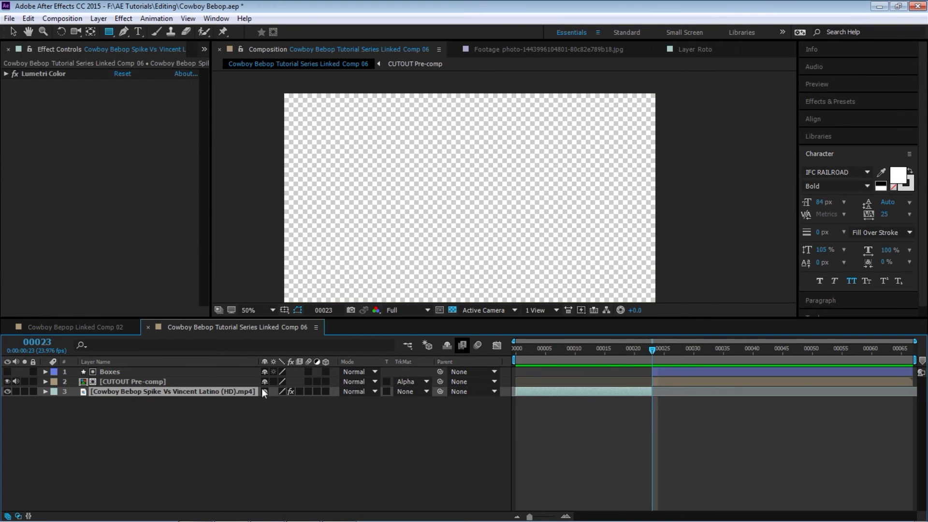
key("ctrl+d")
left_click_drag(653, 394, 911, 393)
key("alt+bracketleft")
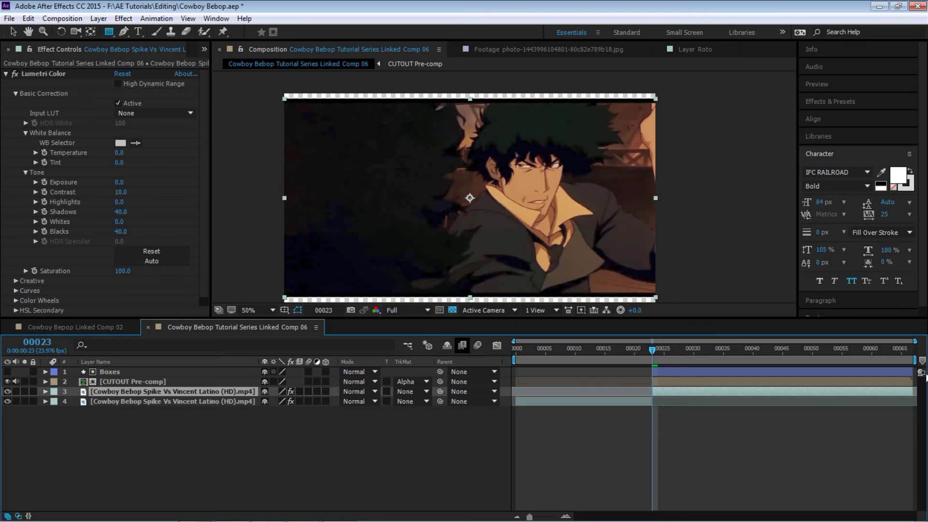
- Apply Freeze Frame to the duplicated video layer at frame 23 and play back the result
right_click(173, 388)
mouse_move(243, 133)
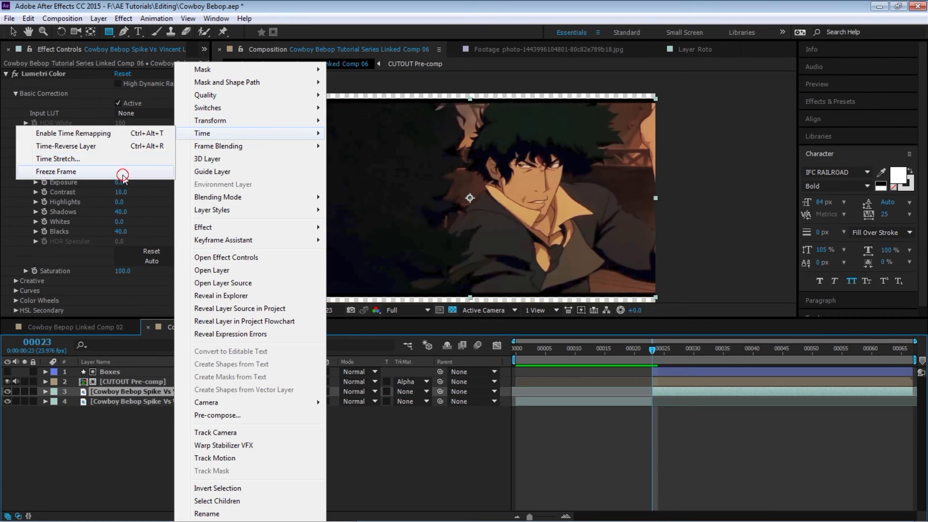
left_click(72, 171)
key("space")
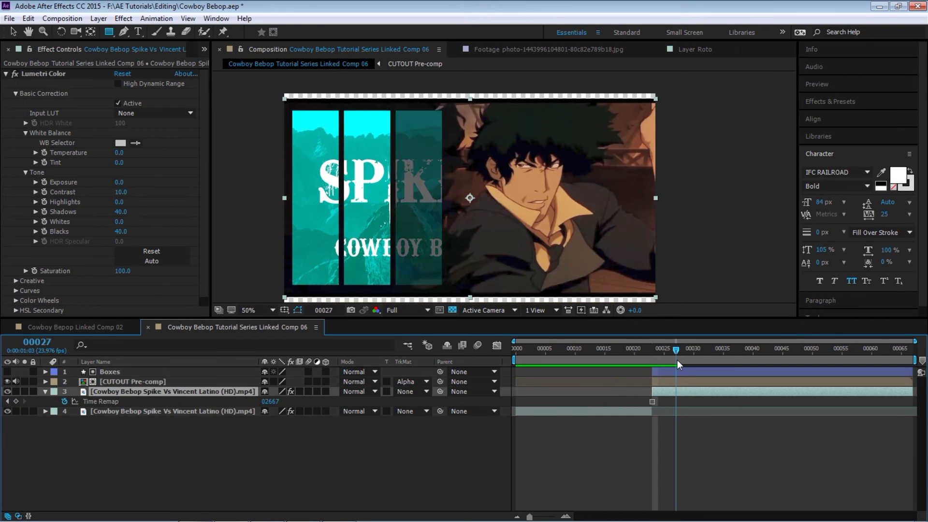
- Turn off the viewer's transparency grid and scrub through the bar transition over the frozen video
left_click(557, 349)
left_click_drag(557, 367, 676, 358)
left_click(451, 310)
left_click_drag(580, 353, 718, 358)
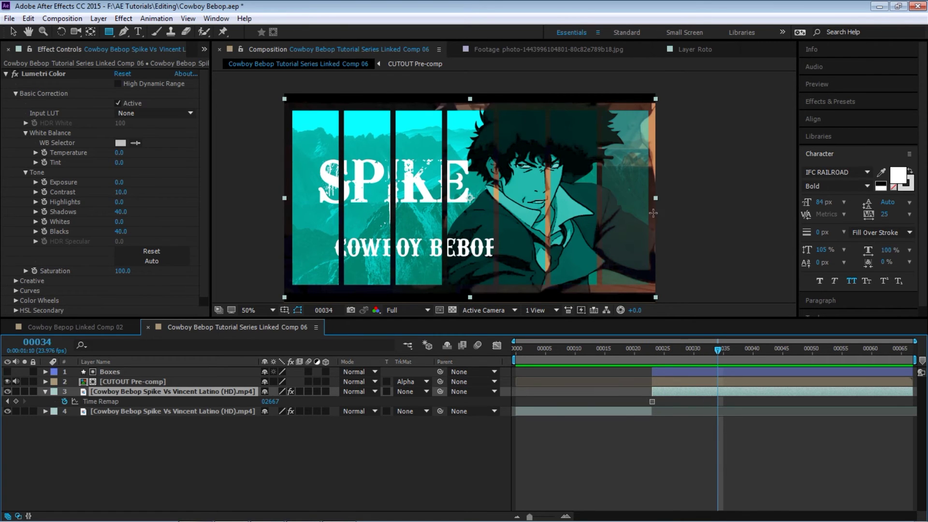
- Duplicate the Boxes layer, place the copy directly above the frozen video layer, and label both of them yellow
left_click(140, 373)
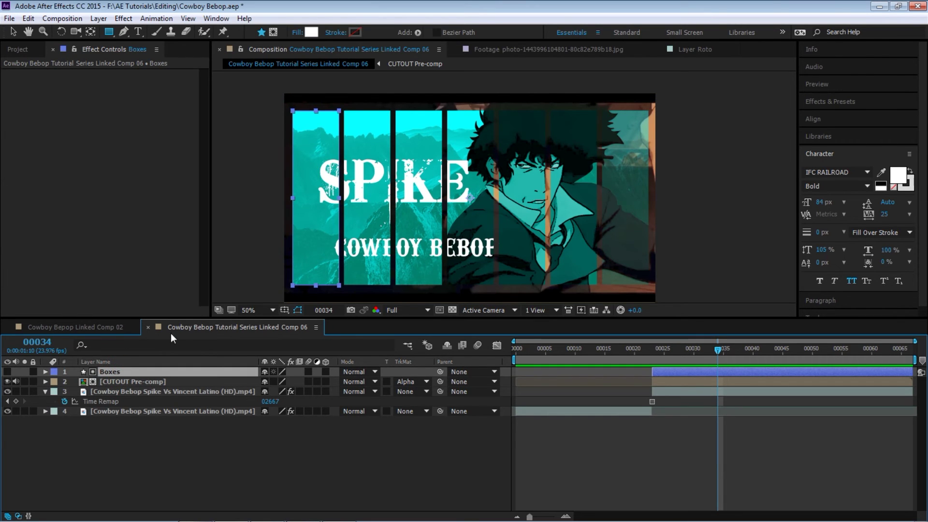
key("ctrl+d")
left_click(119, 373)
left_click_drag(120, 373, 123, 395)
left_click(55, 395)
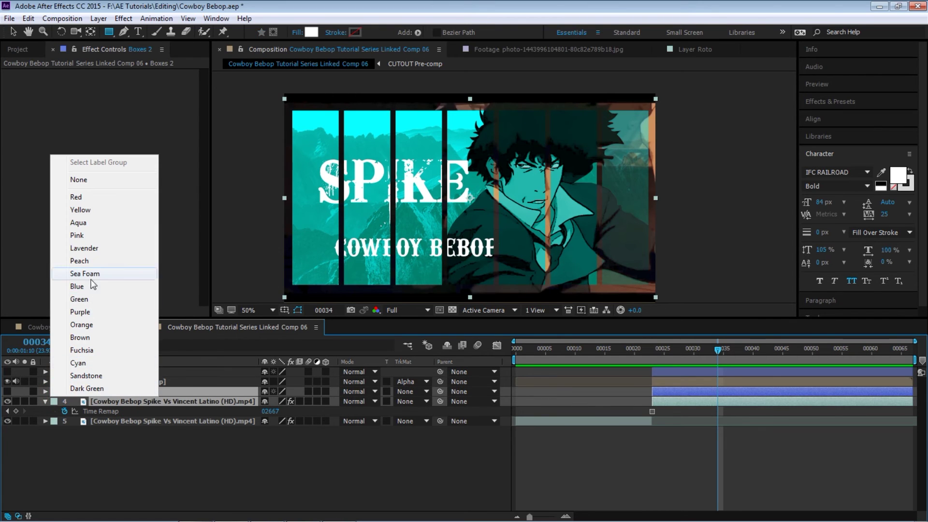
left_click(86, 210)
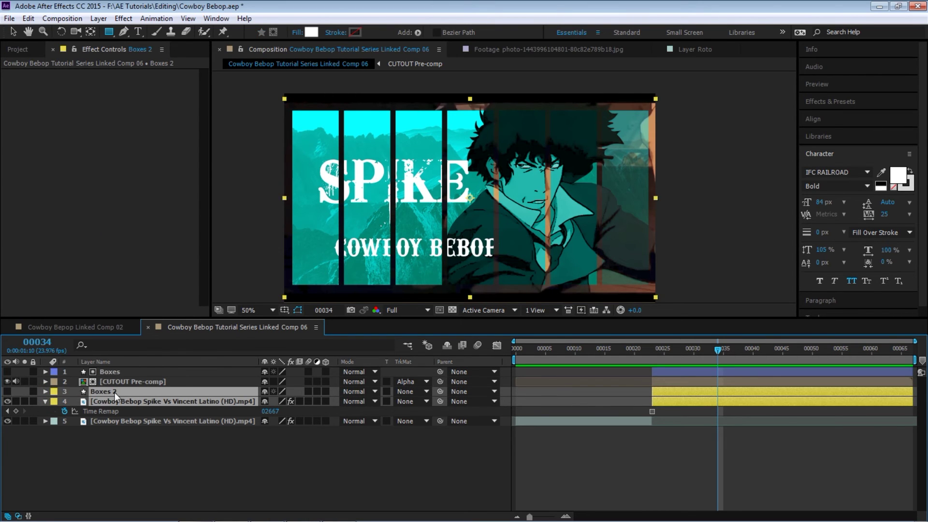
- Remove the Copies keyframes from Boxes 2 at frame 35, keeping a constant 7 copies
left_click(181, 402)
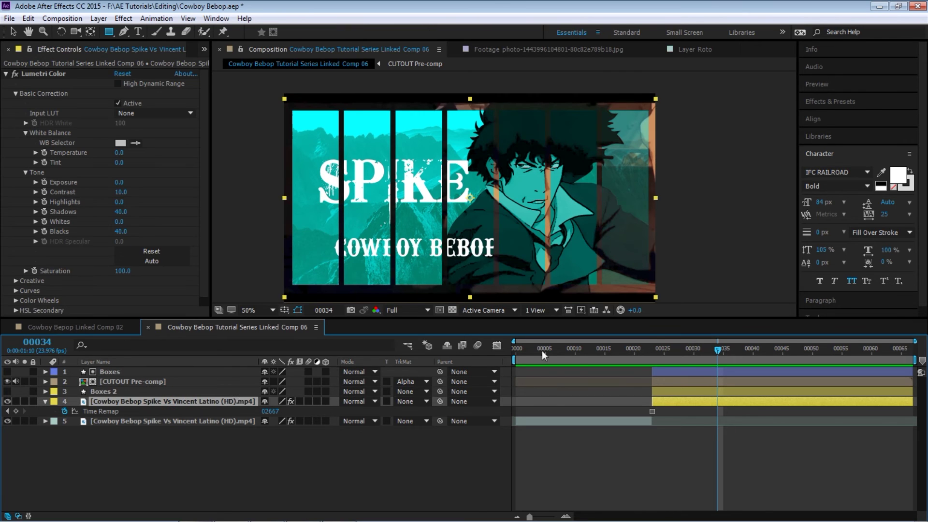
left_click(138, 390)
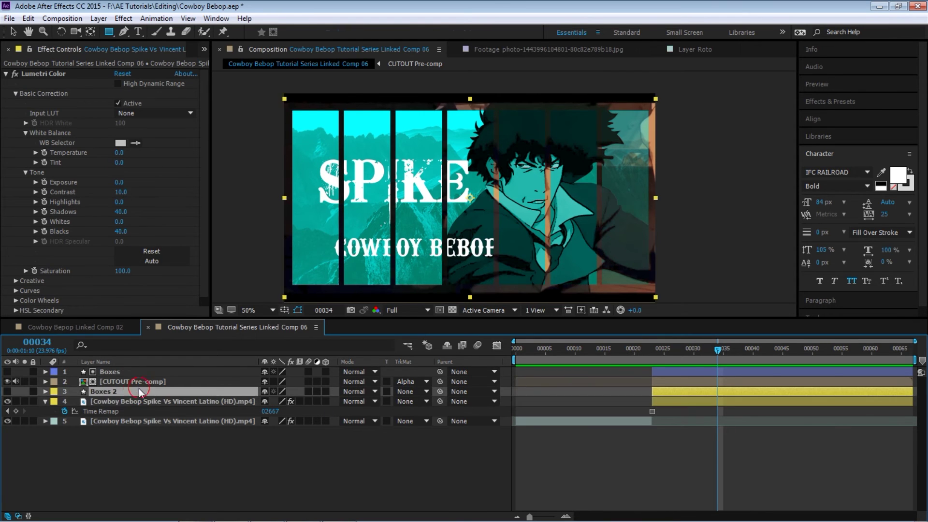
key("u")
left_click_drag(718, 355, 723, 354)
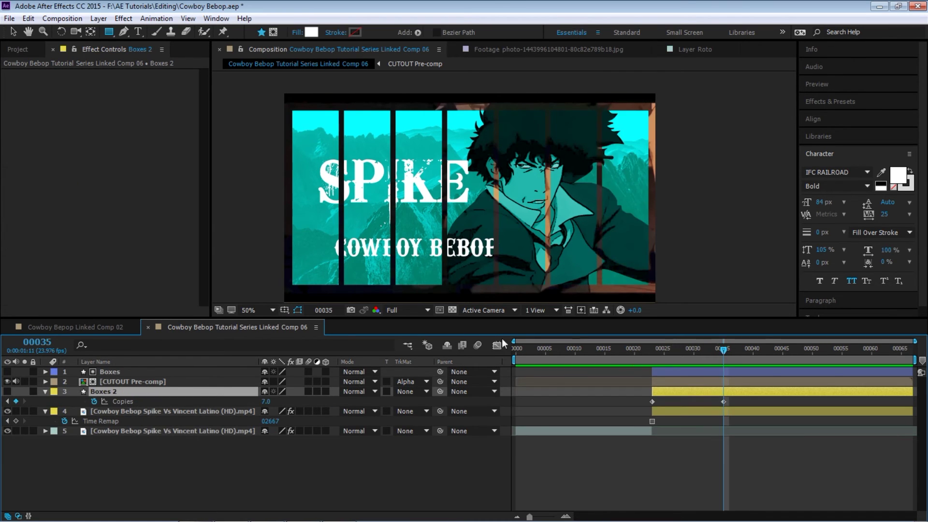
left_click(94, 402)
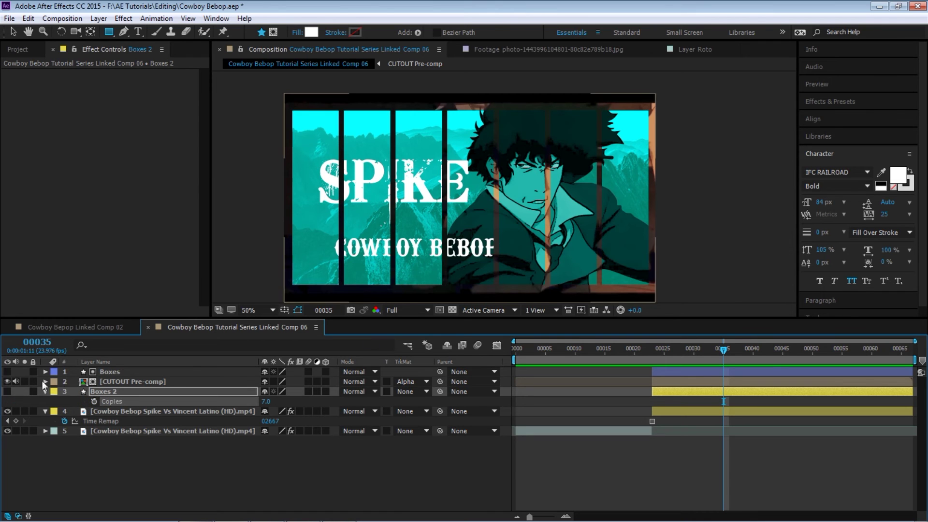
- Hide the CUTOUT Pre-comp layer and set the frozen video layer's track matte to Alpha Matte "Boxes 2"
left_click(8, 381)
mouse_move(645, 361)
left_mouse_down()
mouse_move(628, 353)
mouse_move(664, 353)
mouse_move(652, 357)
left_mouse_up()
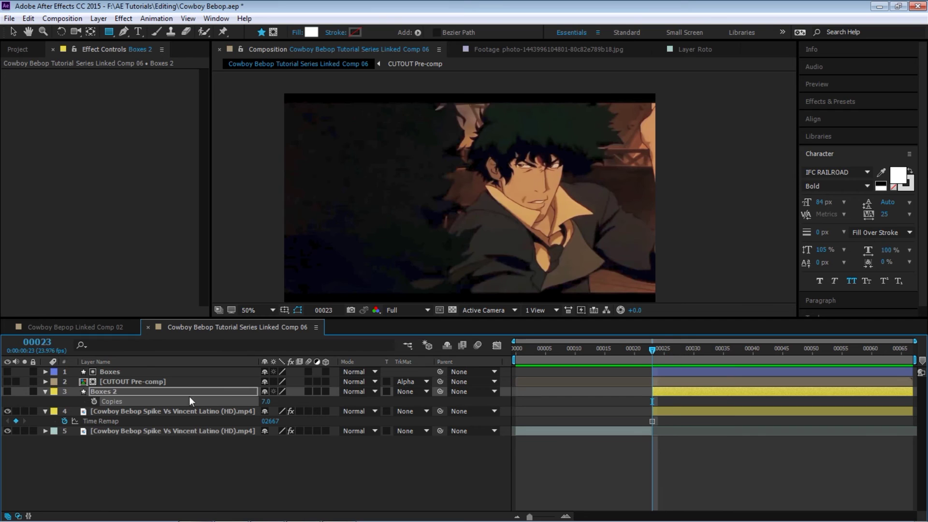
left_click(45, 391)
left_click(145, 401)
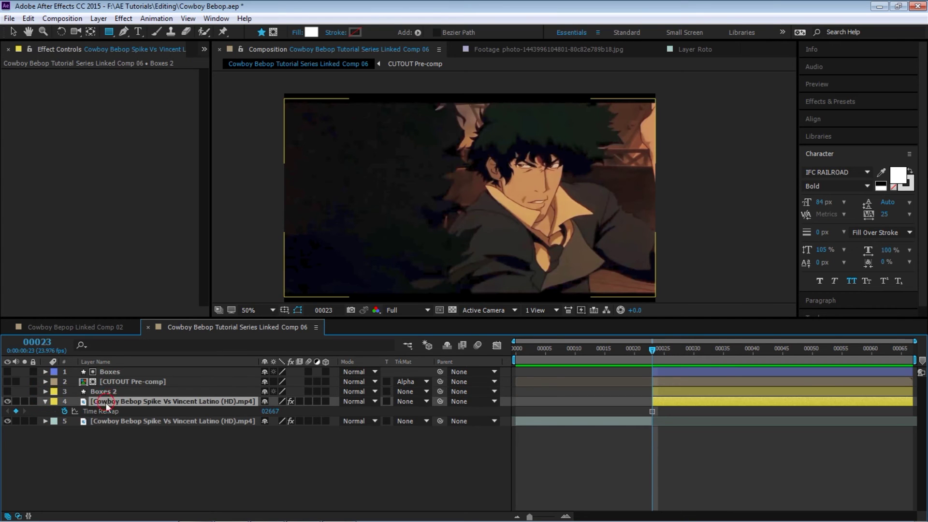
left_click(407, 403)
left_click(415, 432)
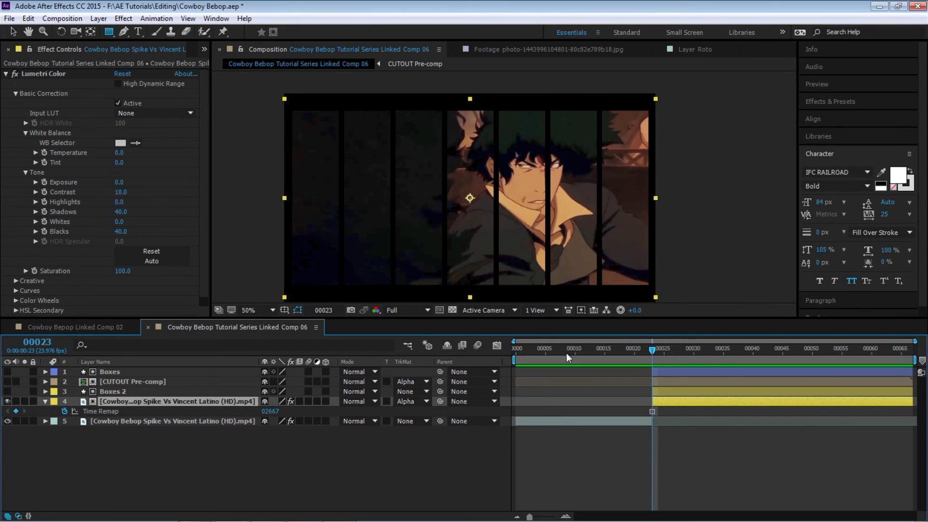
- Make the CUTOUT Pre-comp layer visible again and preview the complete bar transition
left_click_drag(628, 351, 570, 350)
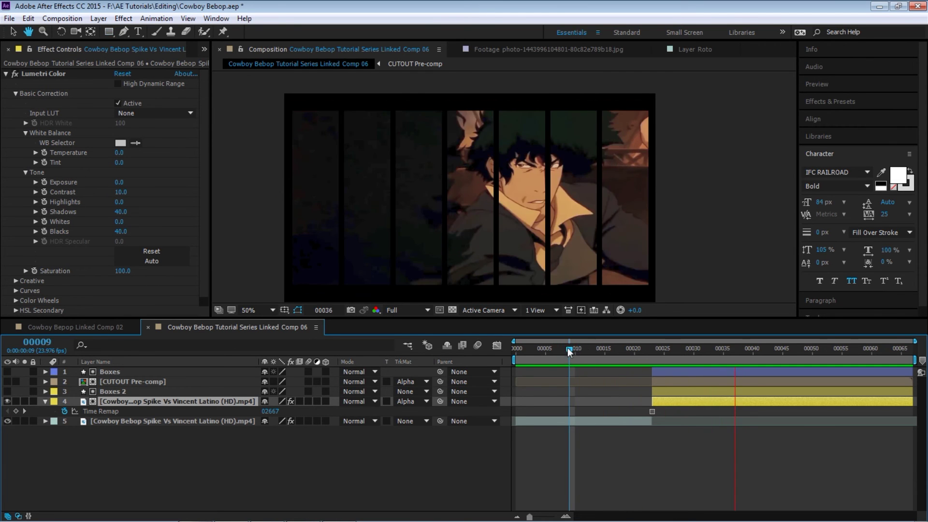
key("Home")
left_click_drag(585, 339, 657, 349)
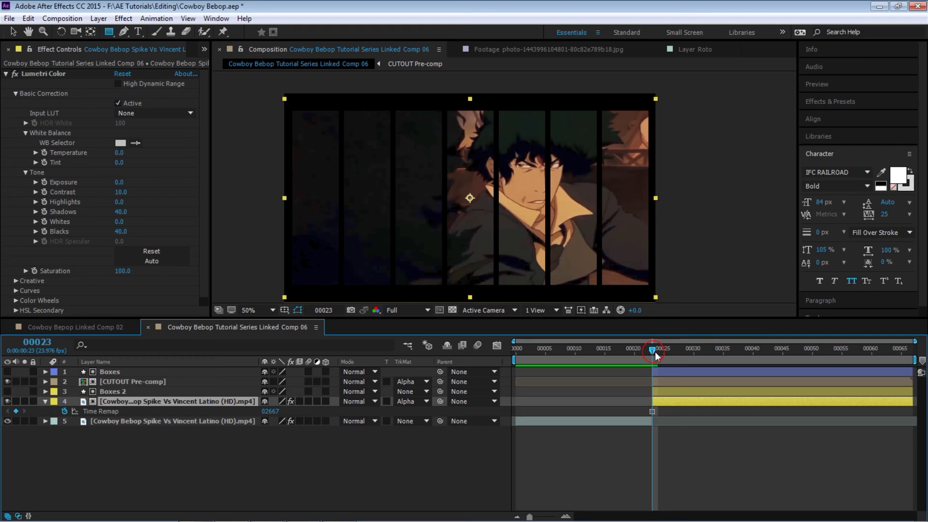
left_click_drag(655, 355, 676, 356)
left_click_drag(693, 355, 580, 365)
key("space")
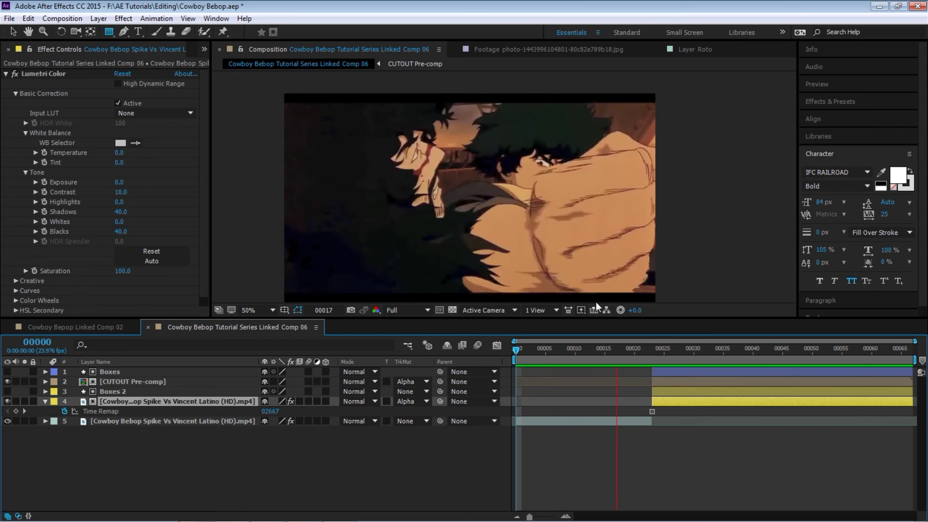
key("space")
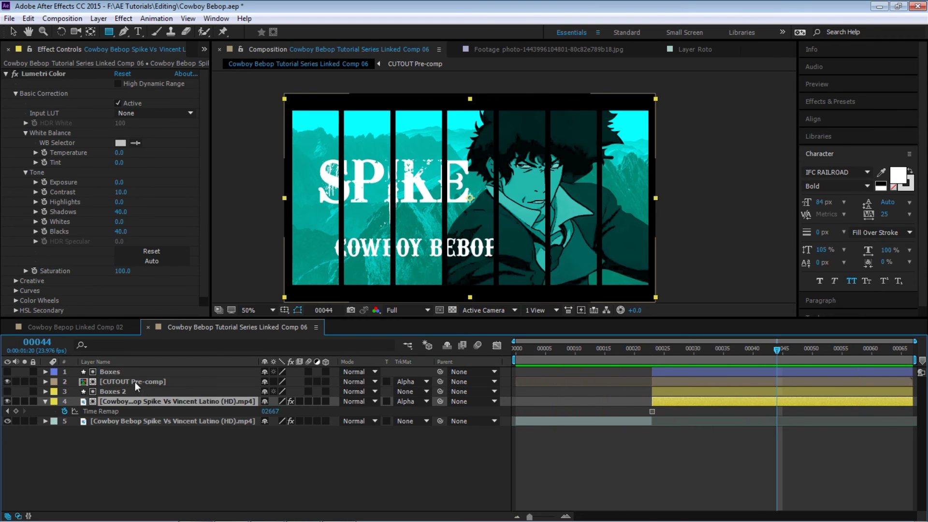
- Open the CUTOUT Pre-comp and nudge the SPIKE and cowboy bebop titles slightly to the left
double_click(136, 382)
left_click(125, 381)
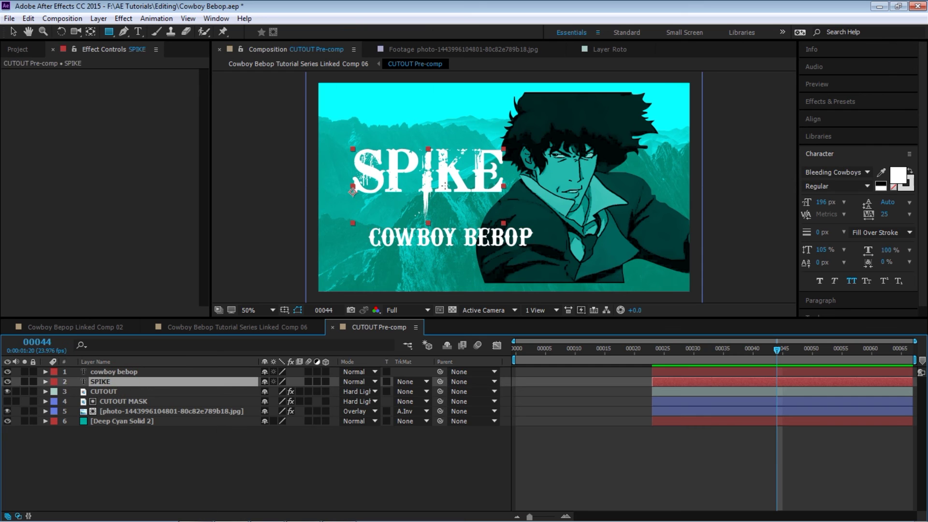
key("v")
left_click_drag(458, 184, 454, 182)
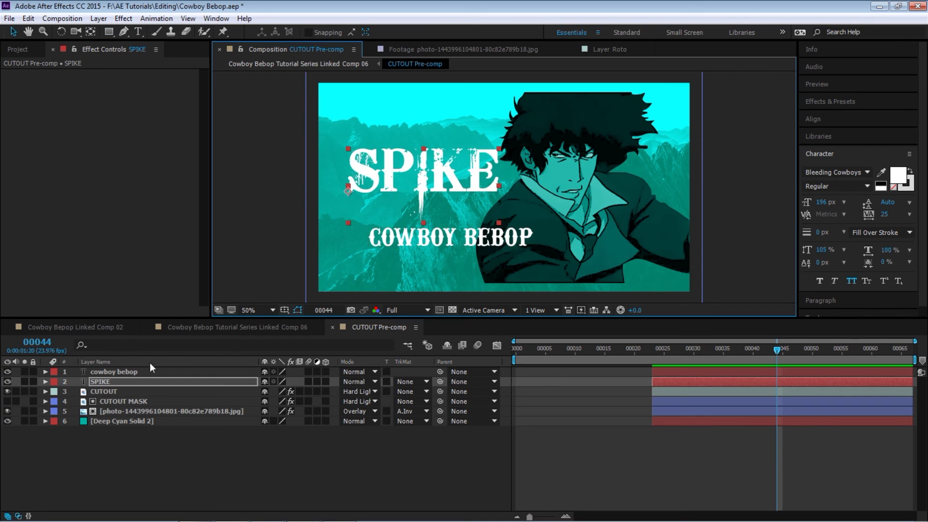
left_click(114, 371)
left_click_drag(488, 243, 482, 243)
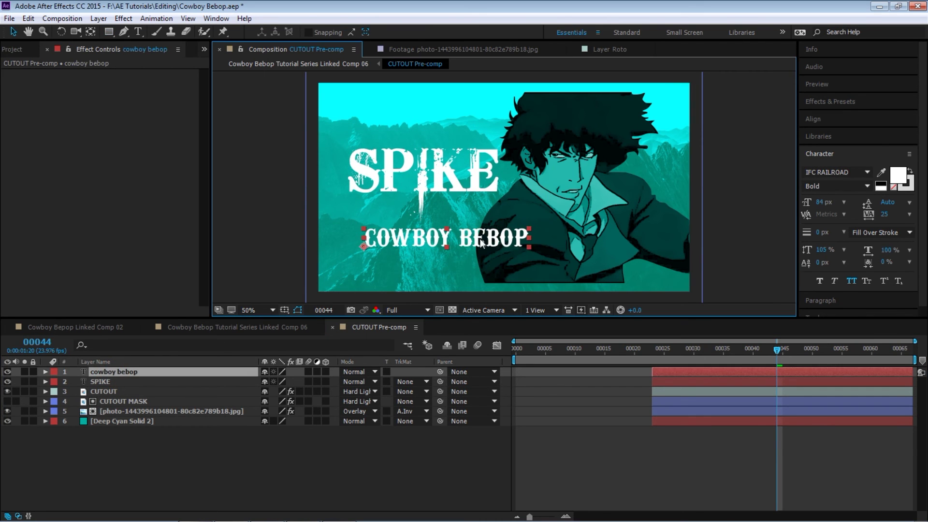
- Add Atmosphere_06.mov from the Stock Footage folder as the uppermost layer of the CUTOUT Pre-comp
left_click(27, 54)
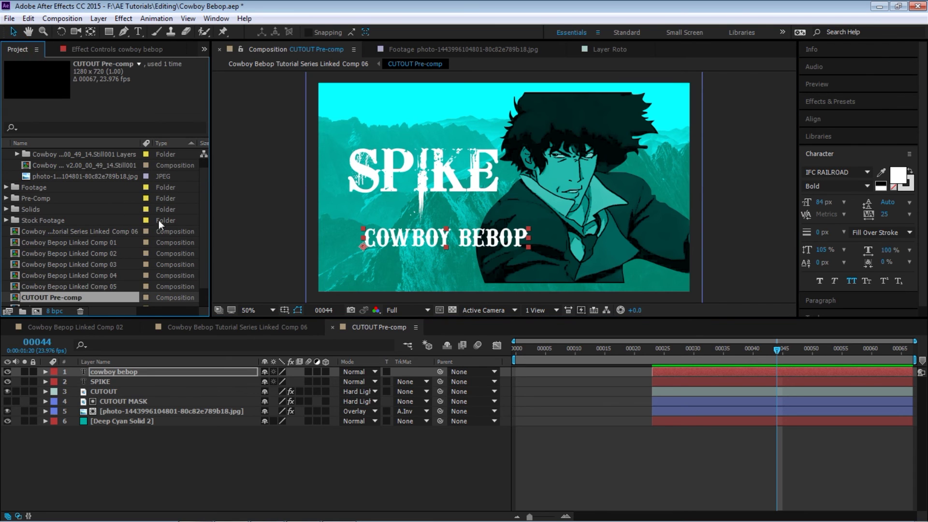
scroll(202, 228, "up", 1)
left_click(6, 154)
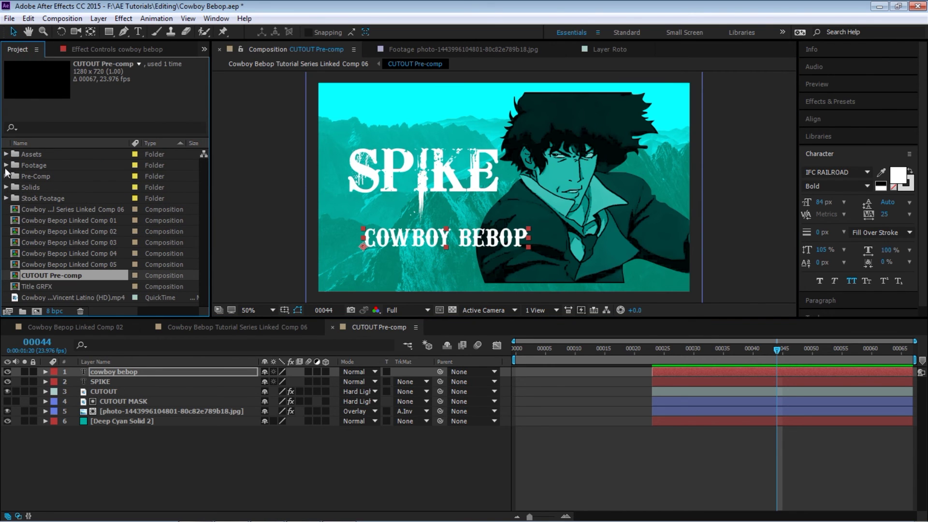
left_click(6, 198)
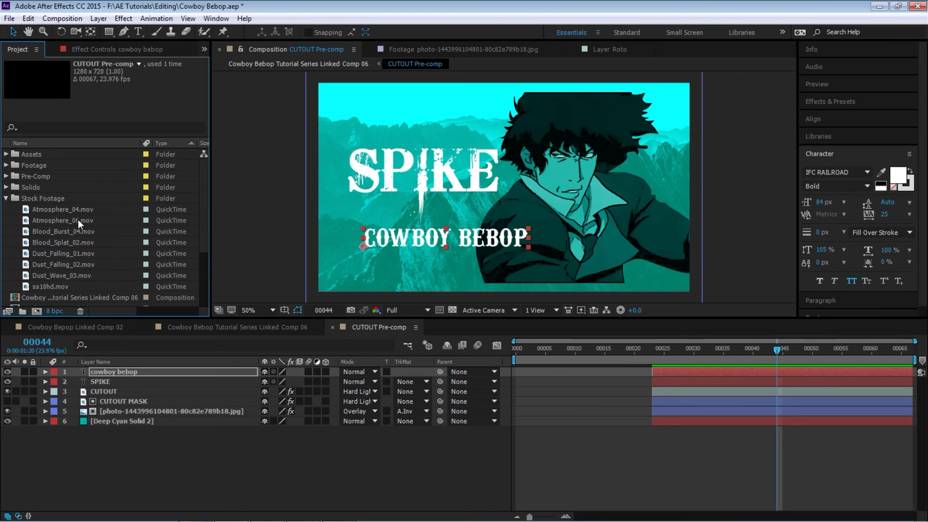
left_click_drag(78, 222, 170, 373)
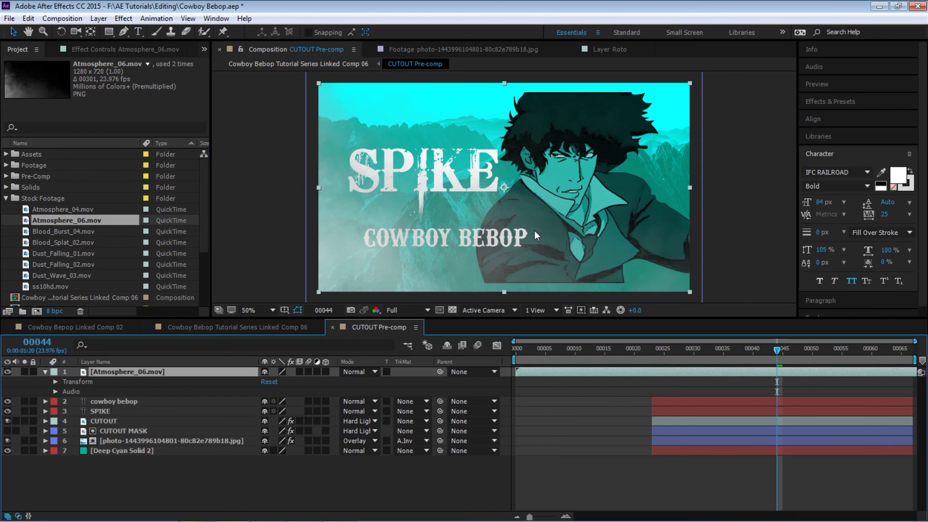
- Scrub through the atmosphere overlay and play back the transition in Cowboy Bebop Tutorial Series Linked Comp 06
left_click_drag(725, 349, 775, 347)
left_click(257, 326)
key("space")
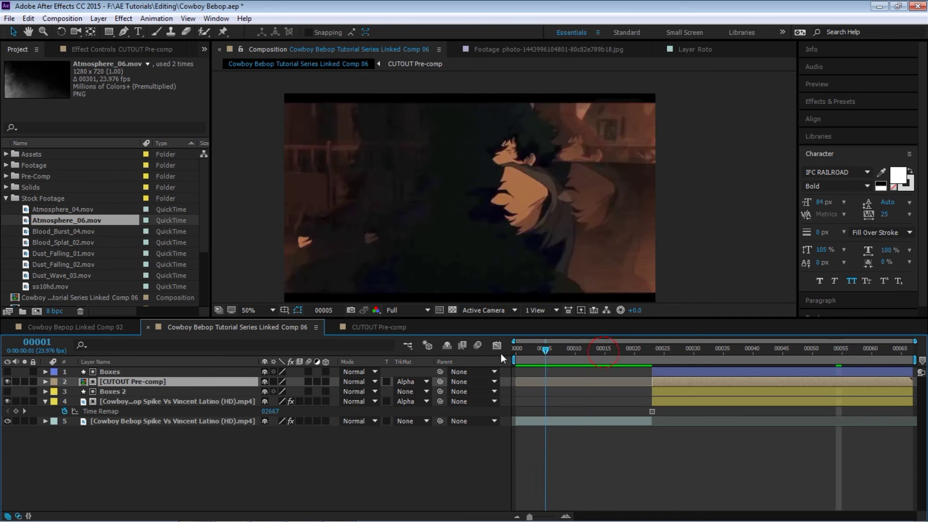